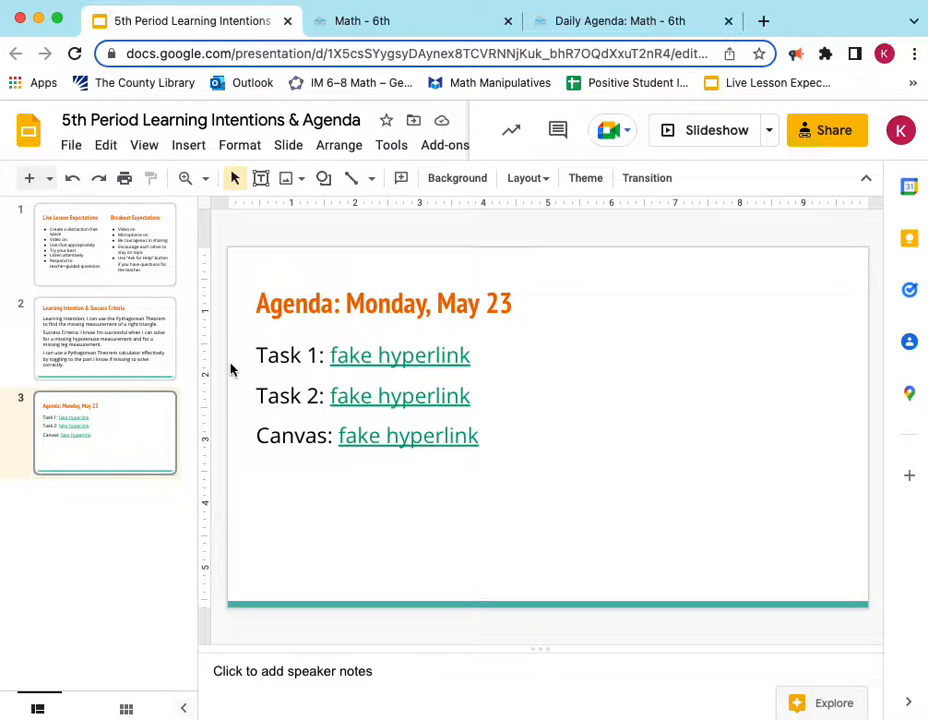
- Add two blank slides after the Agenda: Monday, May 23 slide
{"action": "left_click", "coordinate": [101, 275]}
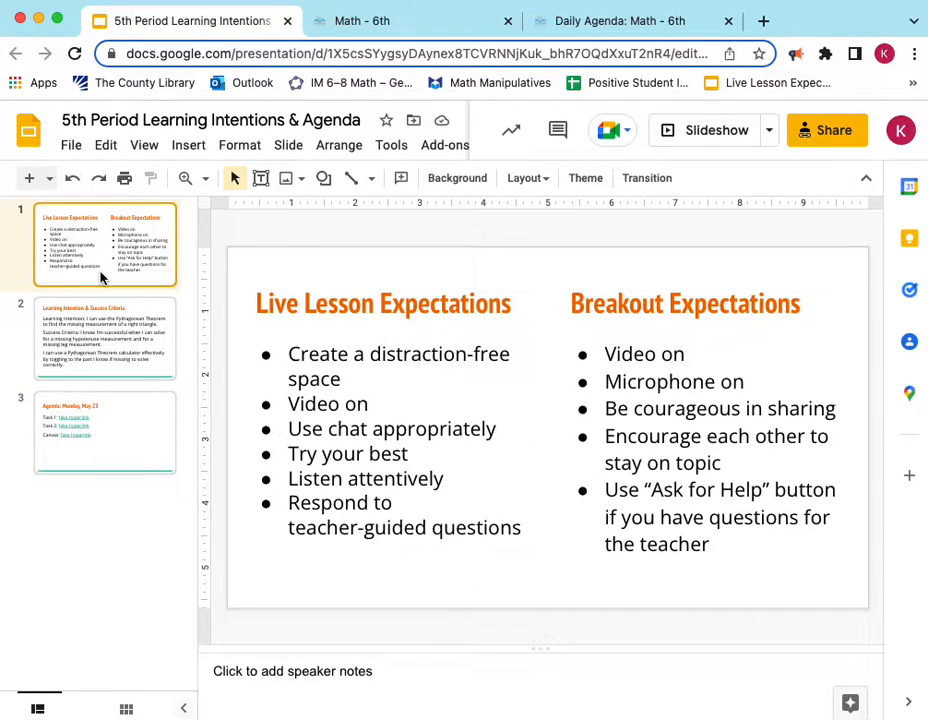
{"action": "left_click", "coordinate": [101, 350]}
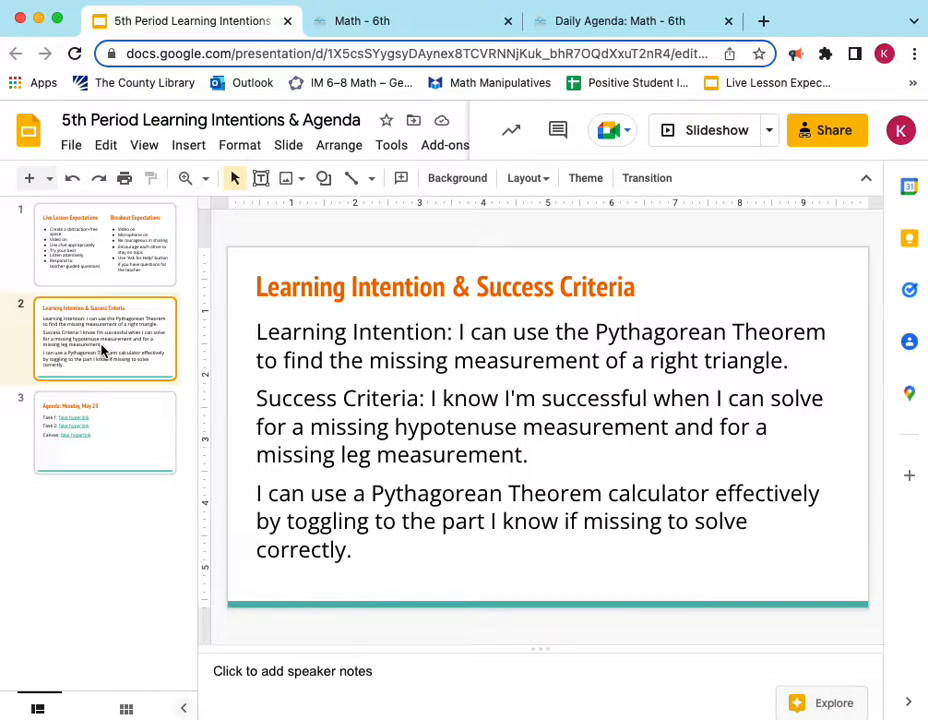
{"action": "left_click", "coordinate": [139, 427]}
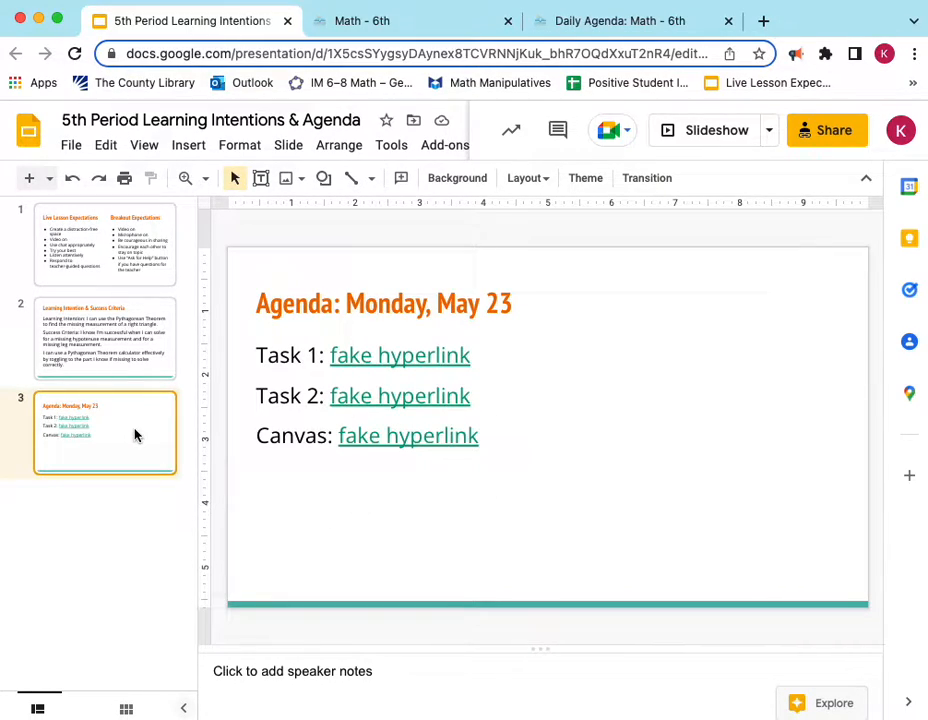
{"action": "key", "text": "ctrl+m"}
{"action": "key", "text": "ctrl+m"}
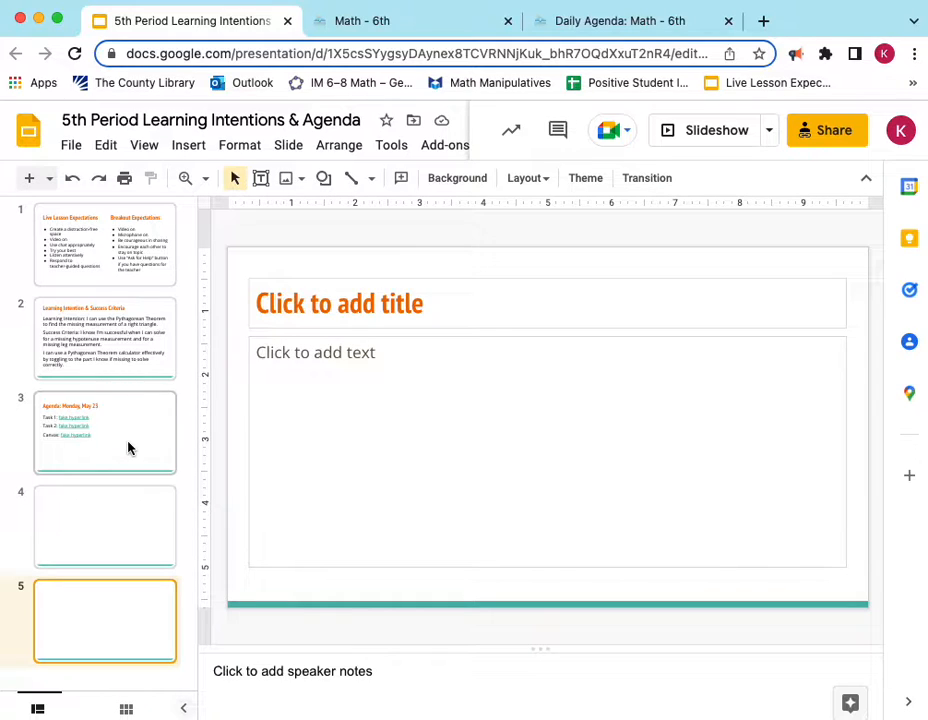
{"action": "left_click", "coordinate": [118, 445]}
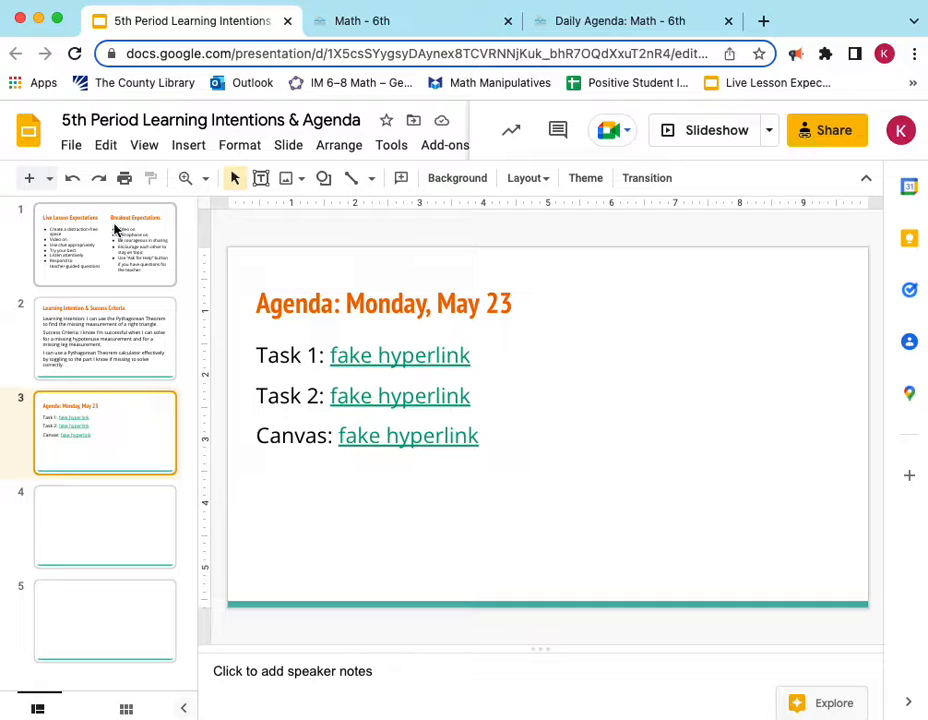
{"action": "left_click", "coordinate": [93, 553]}
{"action": "left_click", "coordinate": [91, 617]}
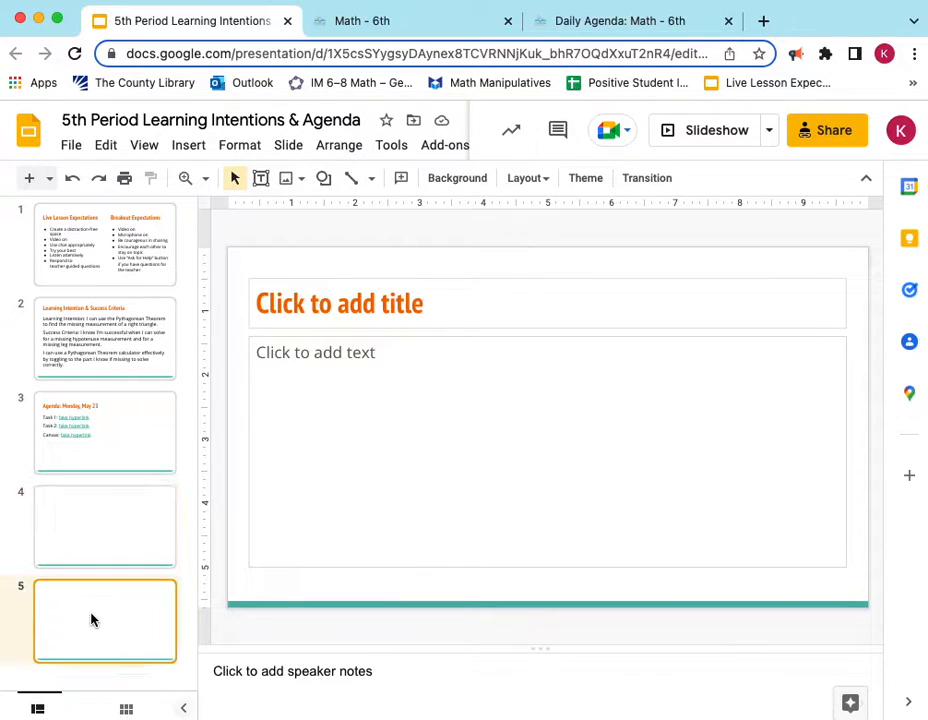
{"action": "left_click", "coordinate": [95, 546]}
{"action": "left_click", "coordinate": [117, 448]}
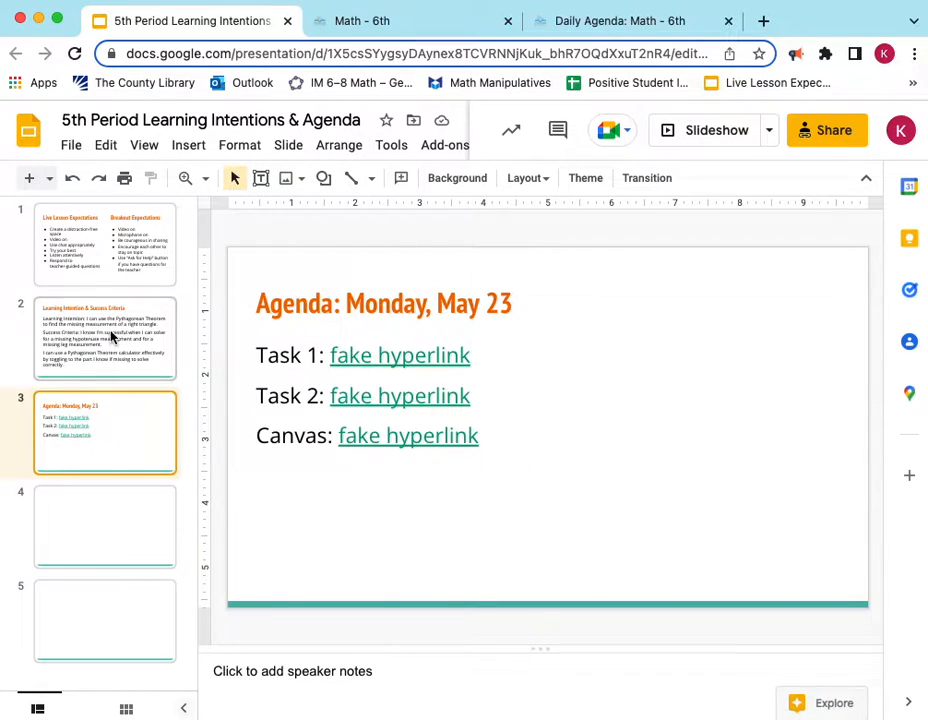
- Copy the presentation's publish-to-web link and open it in a new browser tab
{"action": "left_click", "coordinate": [72, 148]}
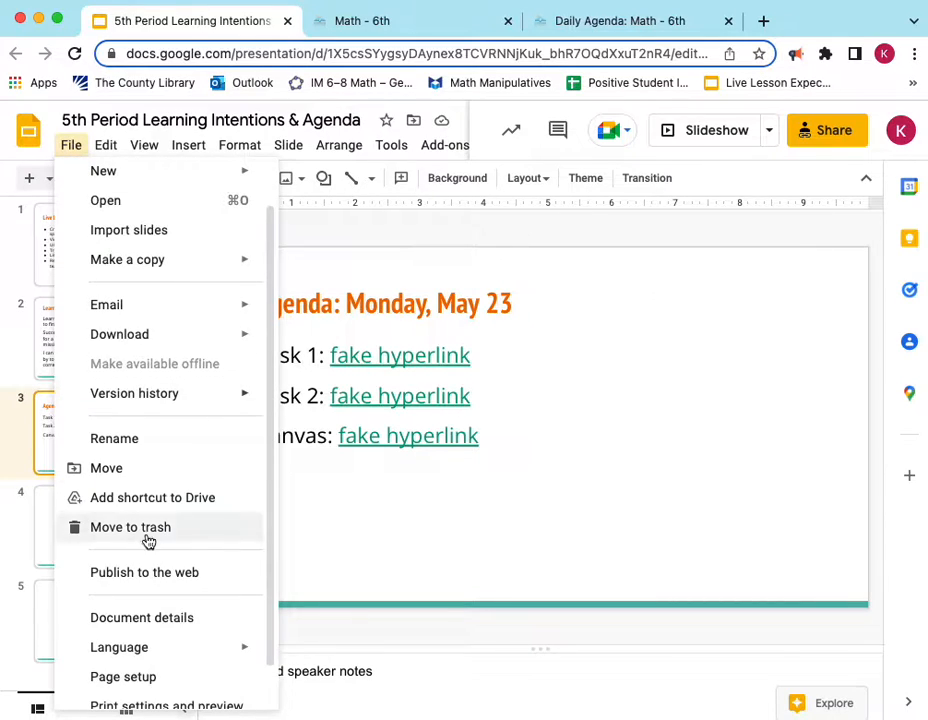
{"action": "left_click", "coordinate": [165, 575]}
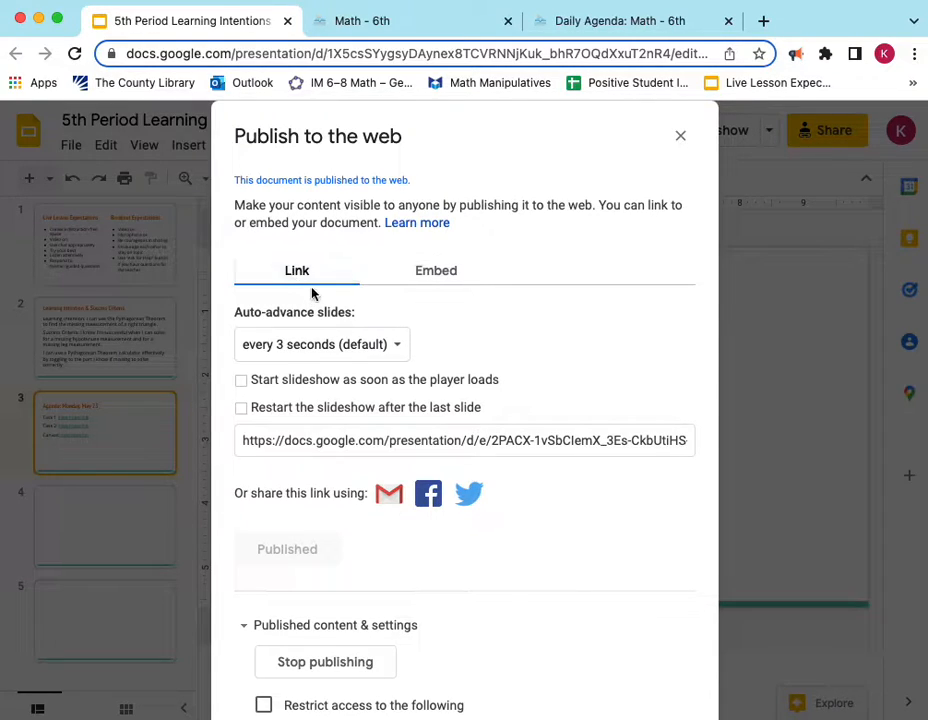
{"action": "left_click", "coordinate": [313, 445]}
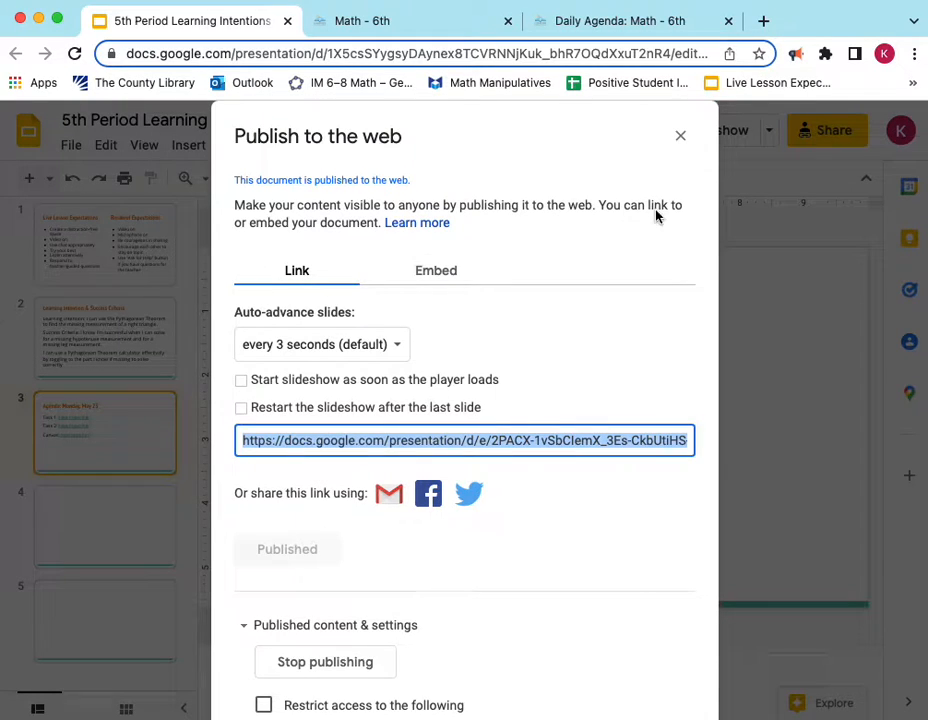
{"action": "left_click", "coordinate": [763, 21]}
{"action": "key", "text": "super+v"}
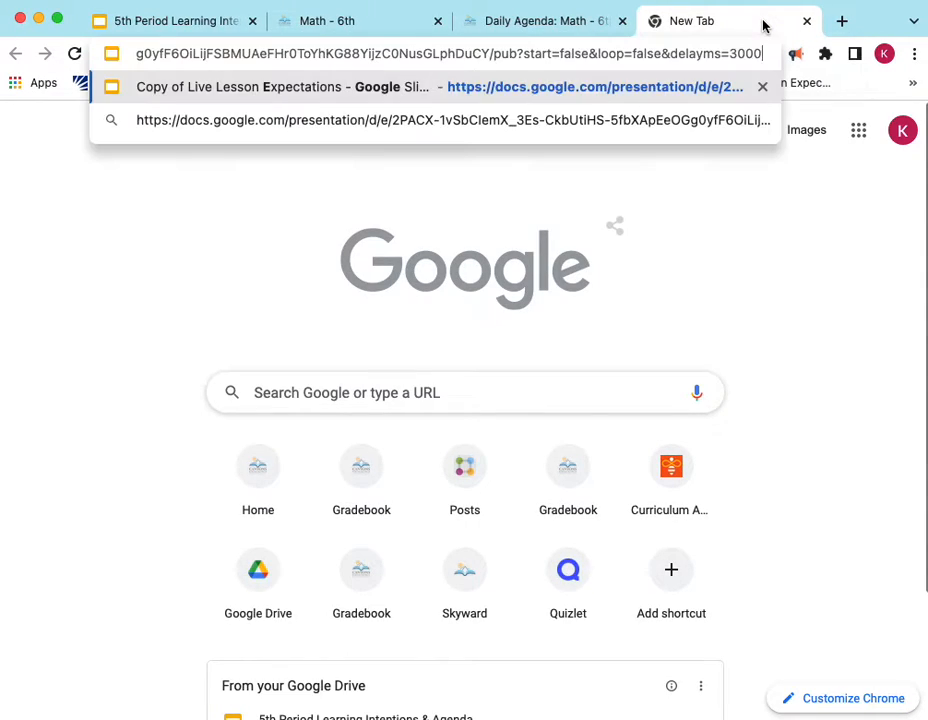
{"action": "key", "text": "Return"}
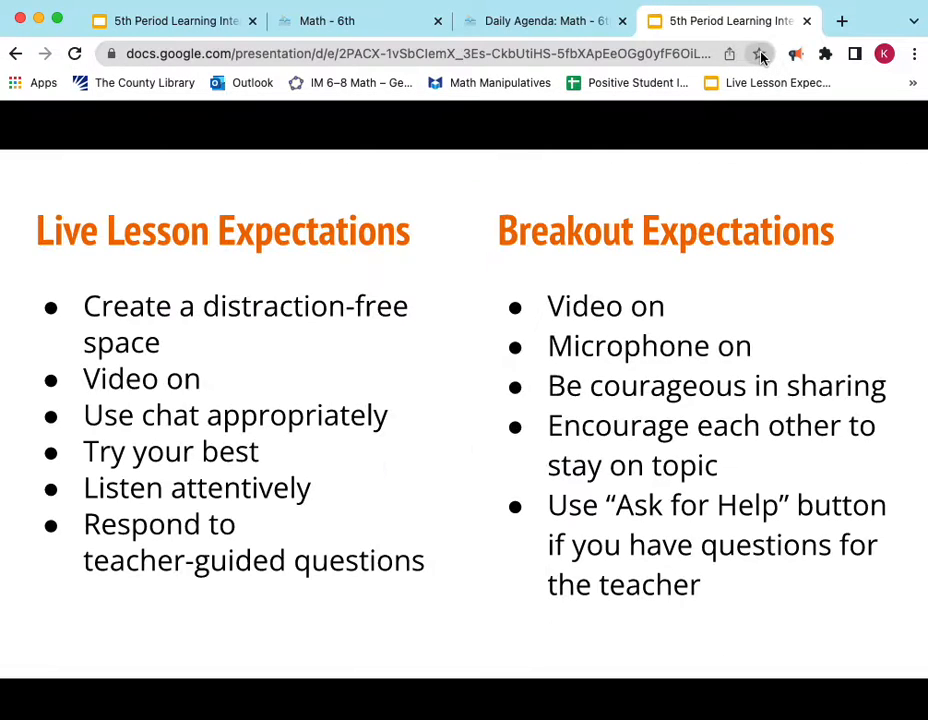
- Bookmark the published presentation and place the bookmark right after Outlook on the bookmarks bar
{"action": "left_click", "coordinate": [760, 53]}
{"action": "left_click", "coordinate": [733, 233]}
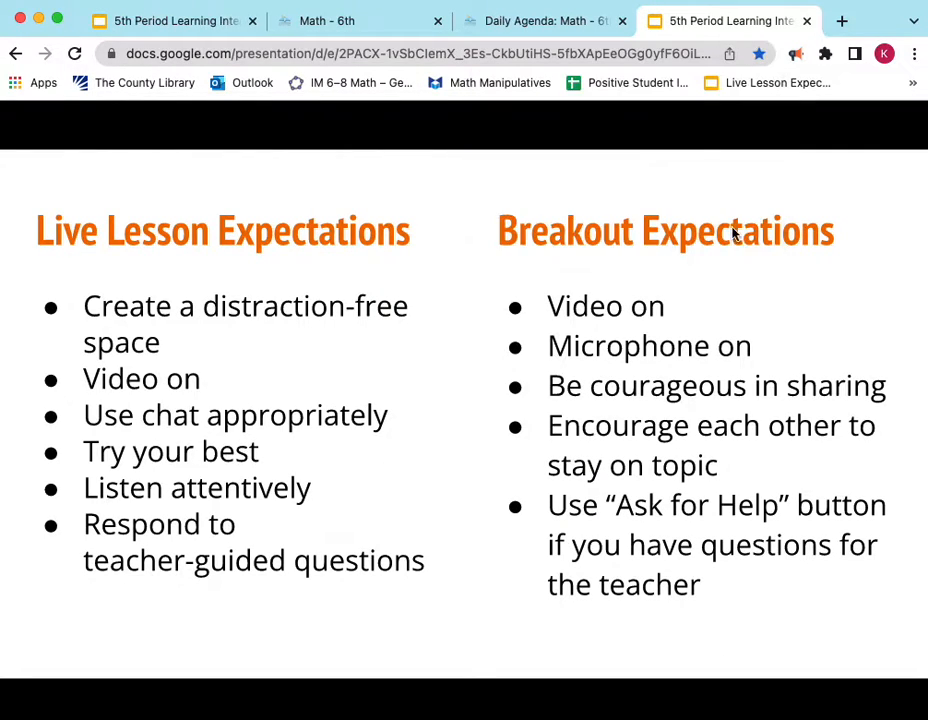
{"action": "left_click", "coordinate": [913, 85]}
{"action": "scroll", "coordinate": [826, 237], "scroll_direction": "down", "scroll_amount": 5}
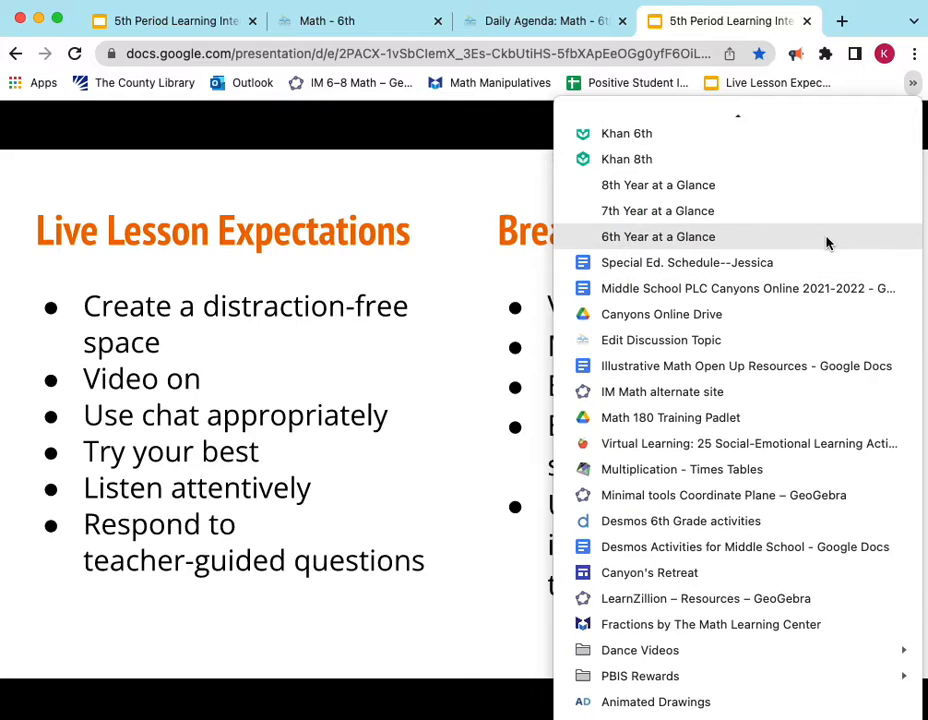
{"action": "left_click_drag", "start_coordinate": [600, 500], "coordinate": [362, 93]}
{"action": "left_click", "coordinate": [362, 93]}
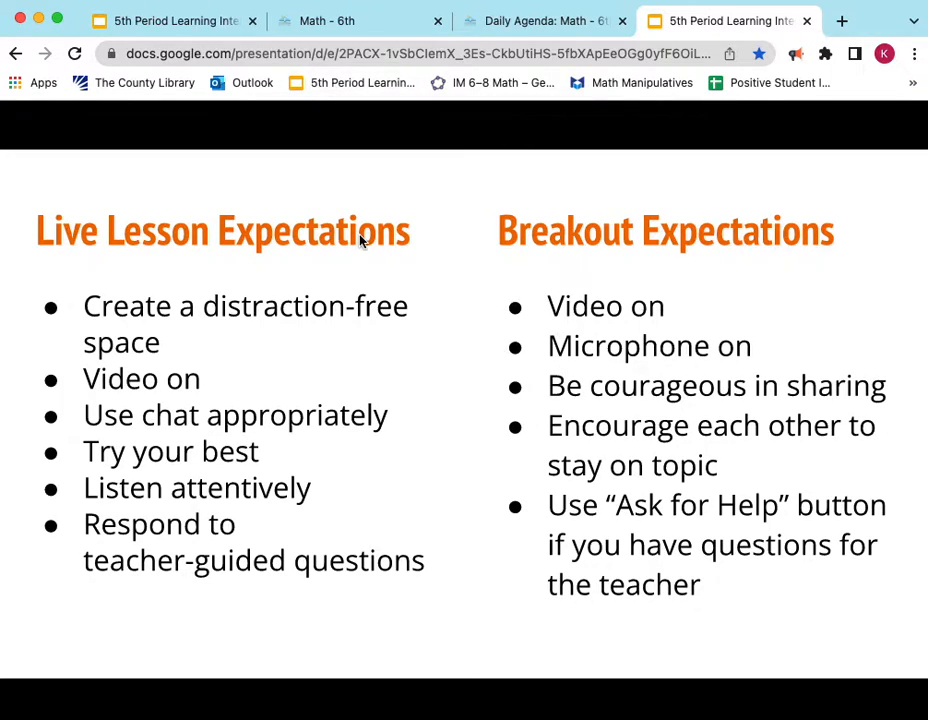
- Advance the published slideshow to the agenda slide and test the Task 1, Task 2 and Canvas links, closing each opened page
{"action": "key", "text": "Right"}
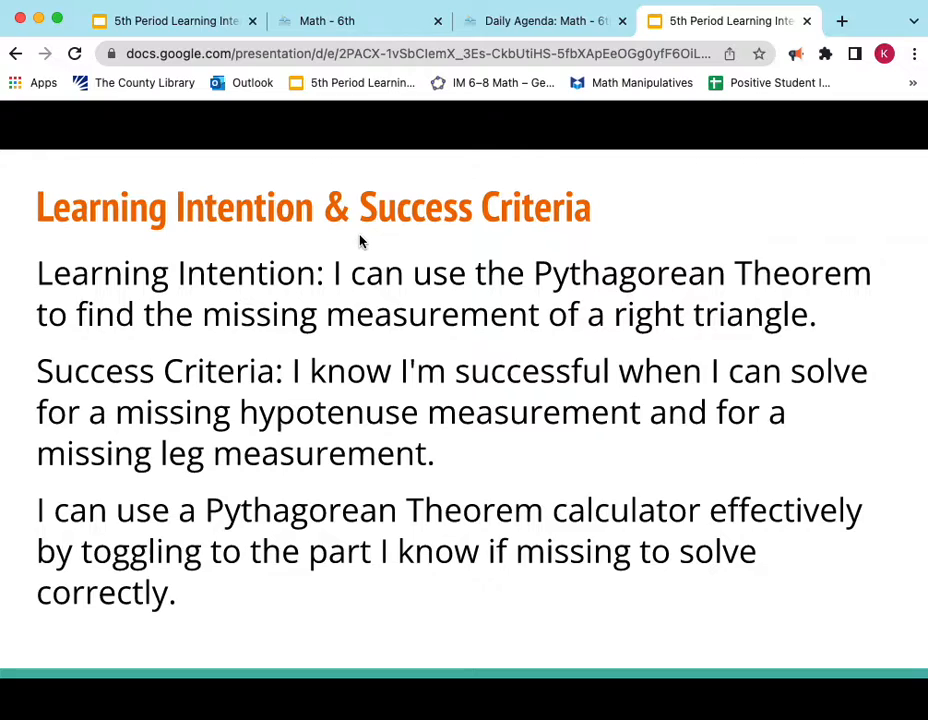
{"action": "key", "text": "Right"}
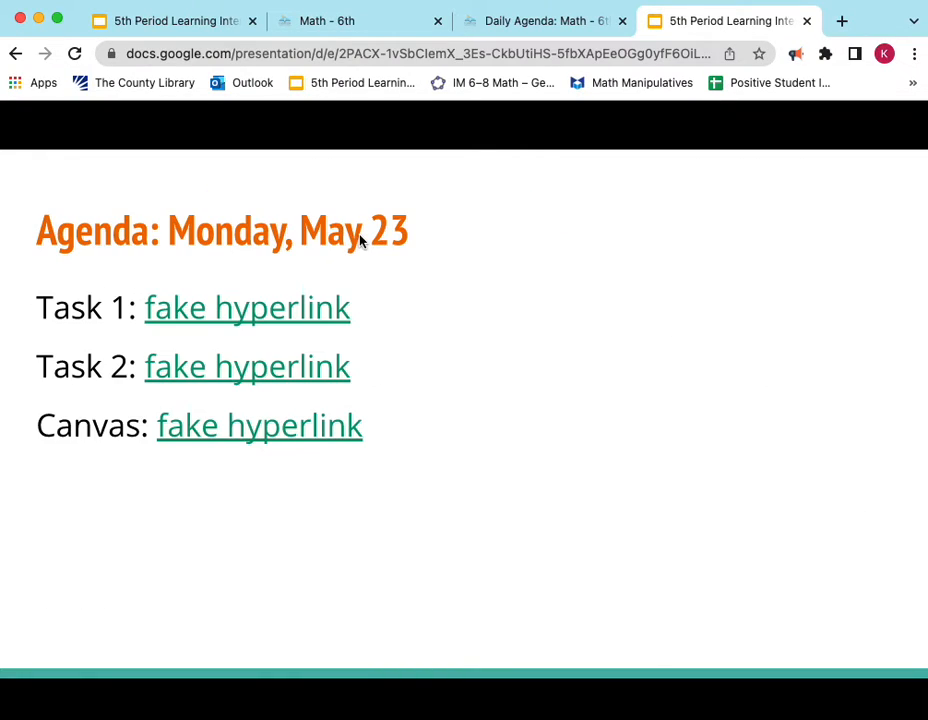
{"action": "left_click", "coordinate": [250, 318]}
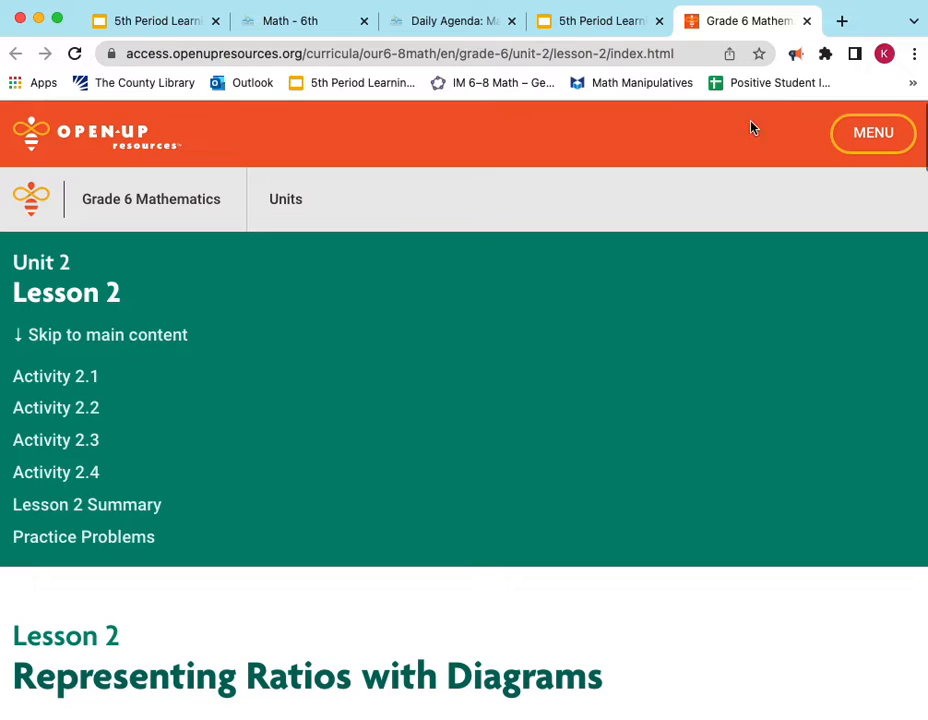
{"action": "left_click", "coordinate": [806, 20]}
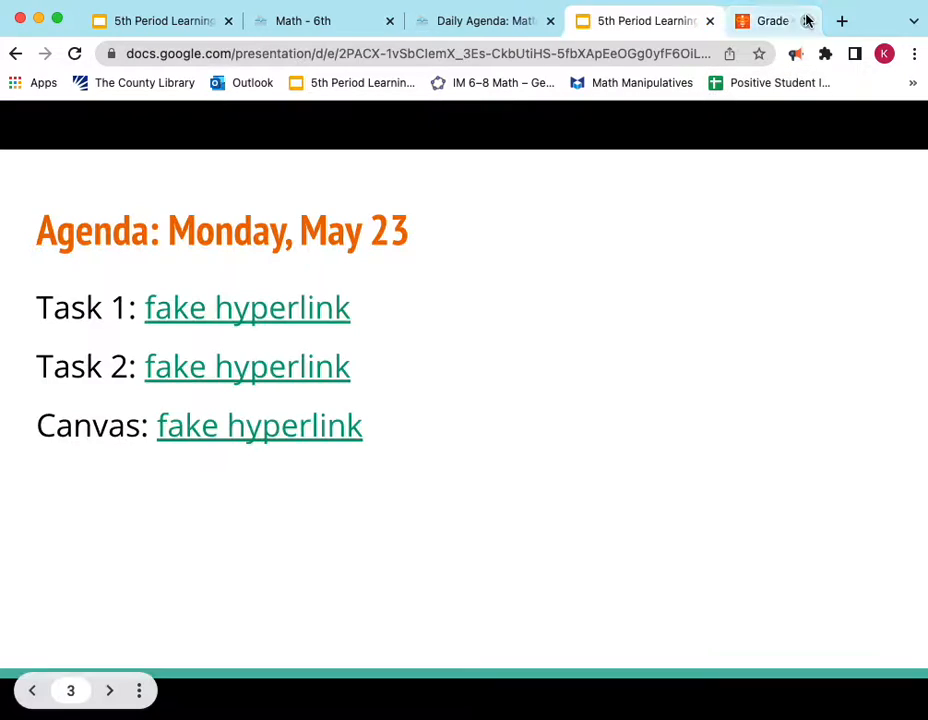
{"action": "left_click", "coordinate": [278, 370]}
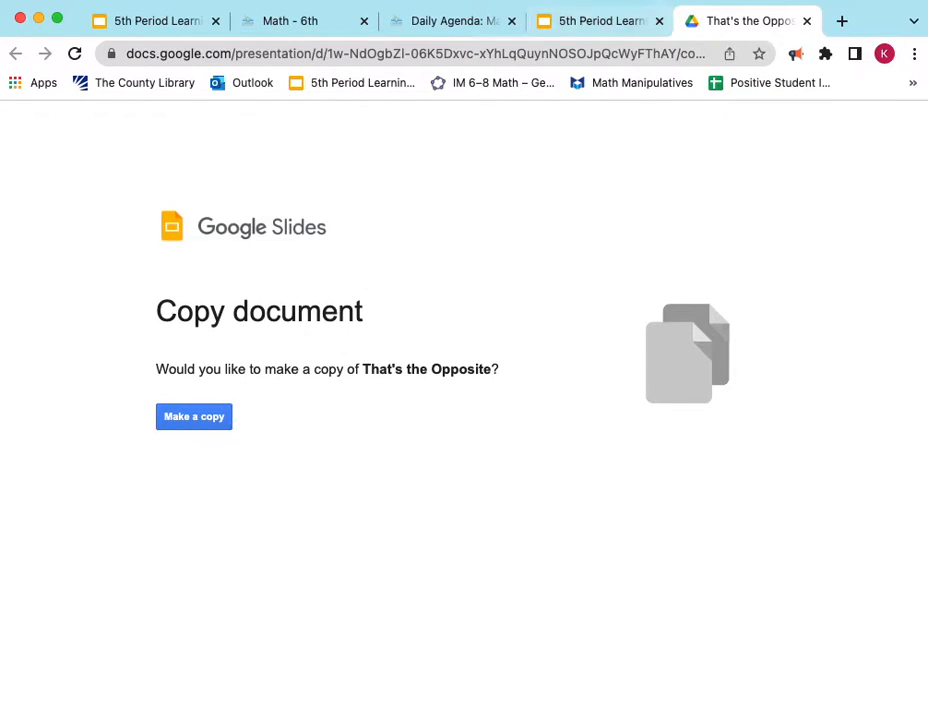
{"action": "left_click", "coordinate": [806, 20]}
{"action": "left_click", "coordinate": [201, 430]}
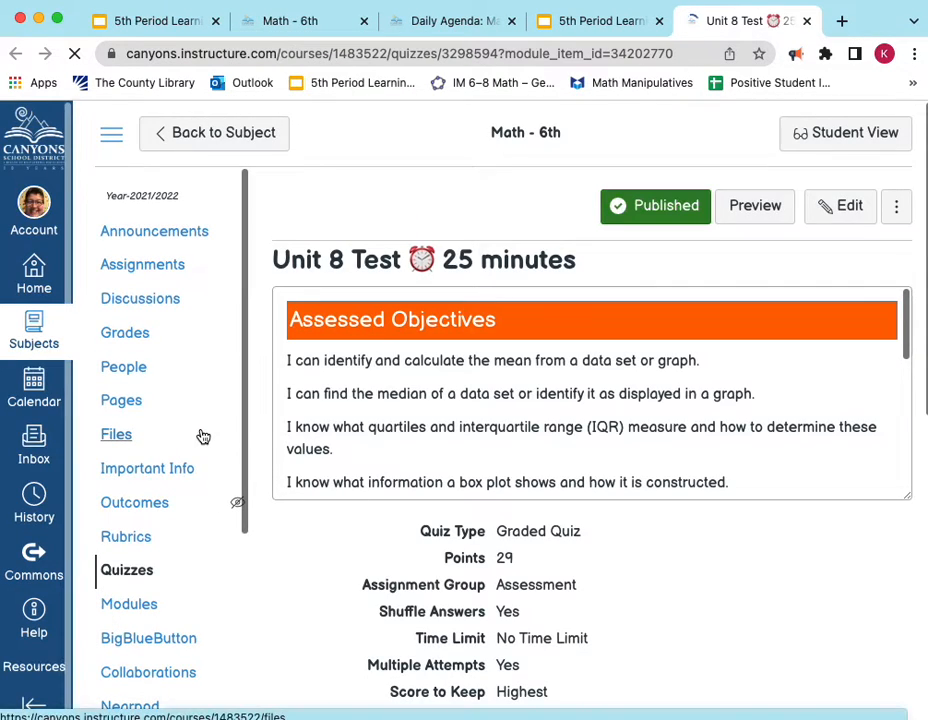
{"action": "left_click", "coordinate": [806, 20]}
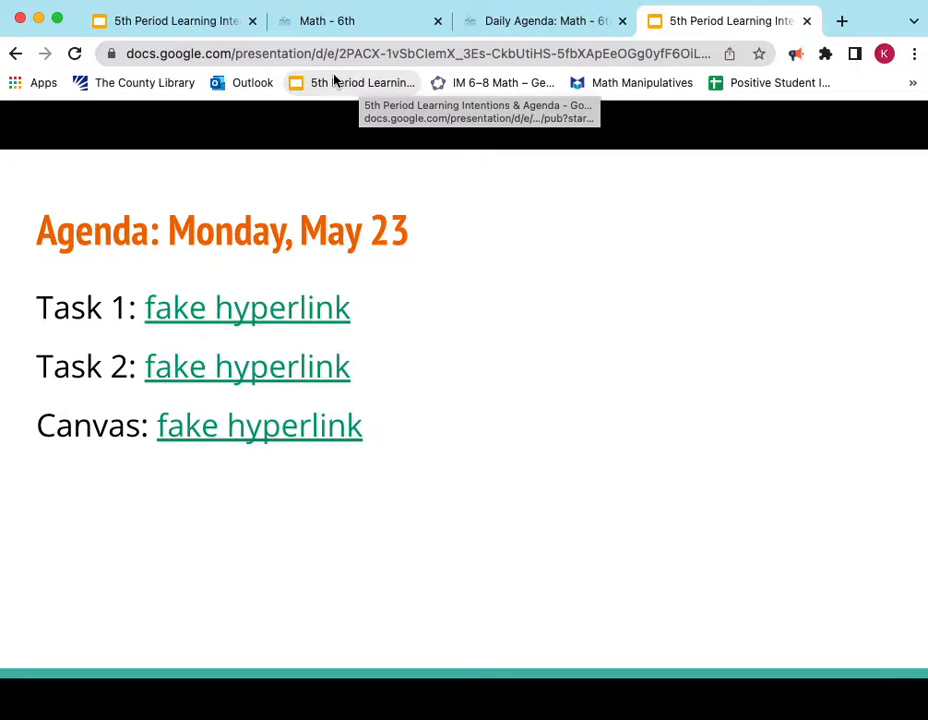
- Return to the presentation's publish-to-web settings and copy its embed code
{"action": "left_click", "coordinate": [167, 22]}
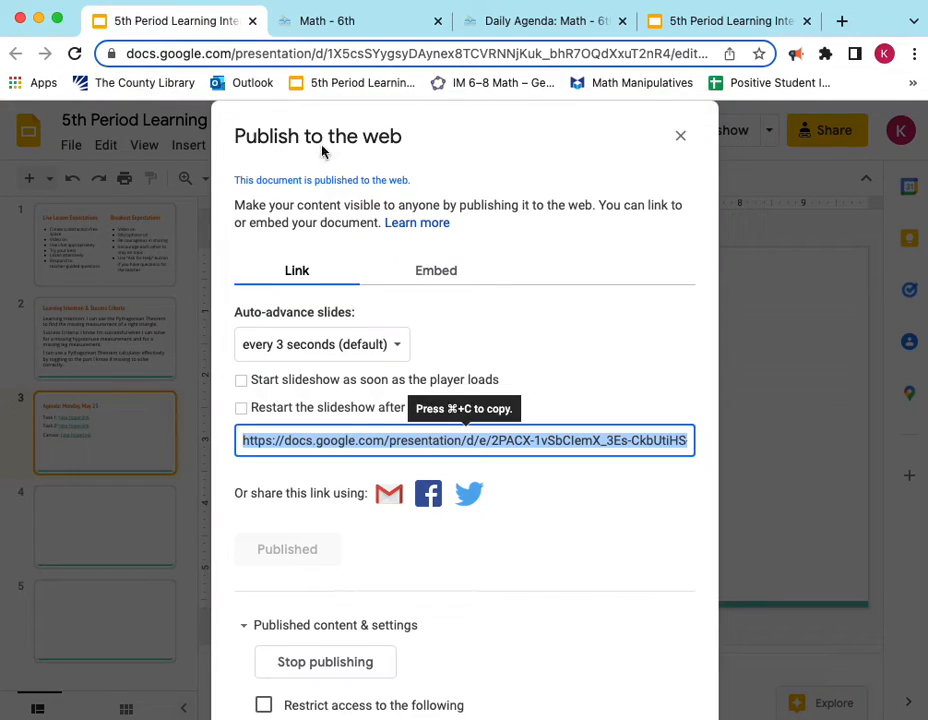
{"action": "left_click", "coordinate": [436, 282]}
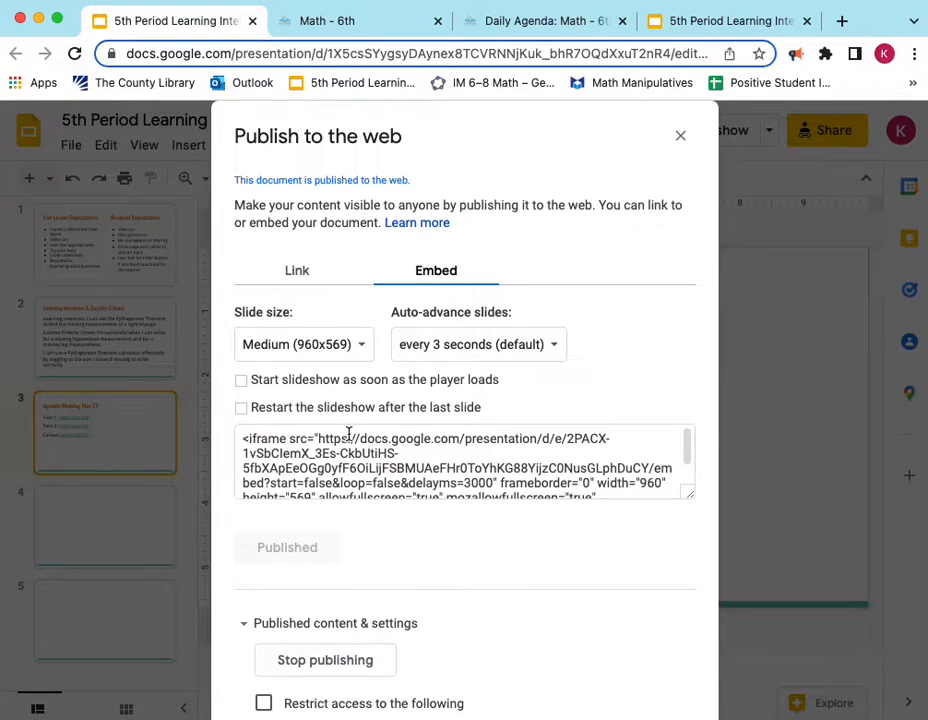
{"action": "left_click", "coordinate": [275, 456]}
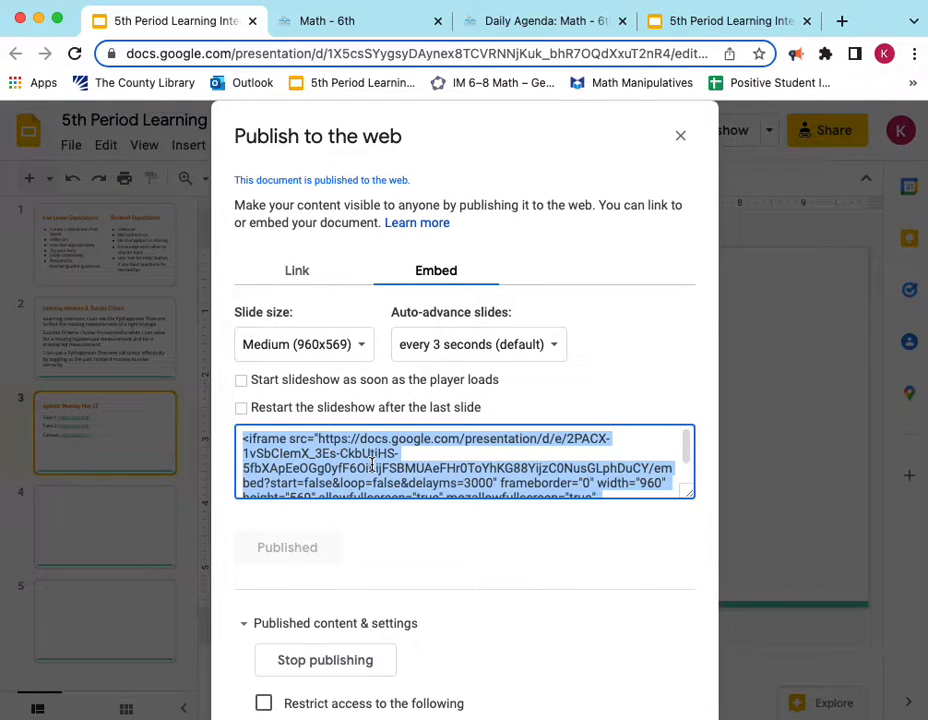
- Switch to the Math - 6th course in Canvas and open the Daily Agenda page from its modules for editing
{"action": "left_click", "coordinate": [372, 18]}
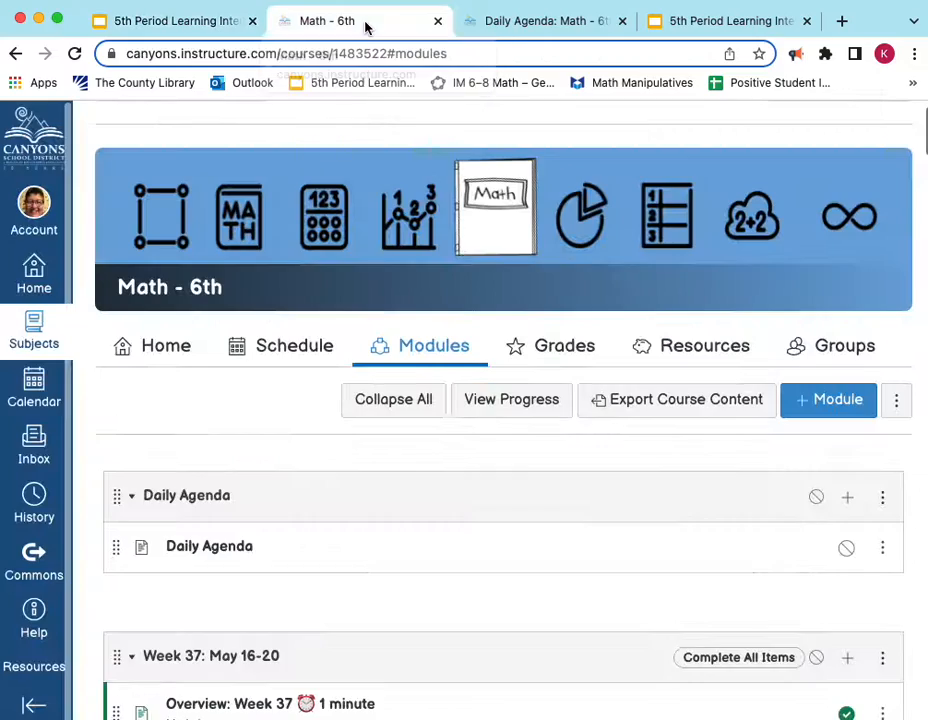
{"action": "right_click", "coordinate": [218, 553]}
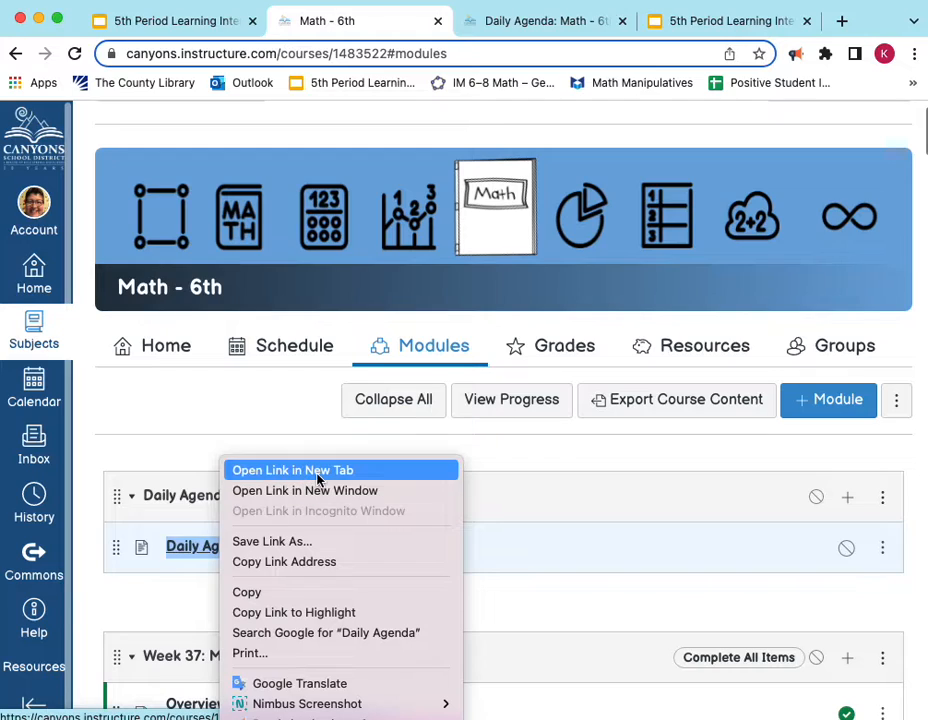
{"action": "left_click", "coordinate": [317, 478]}
{"action": "left_click", "coordinate": [458, 22]}
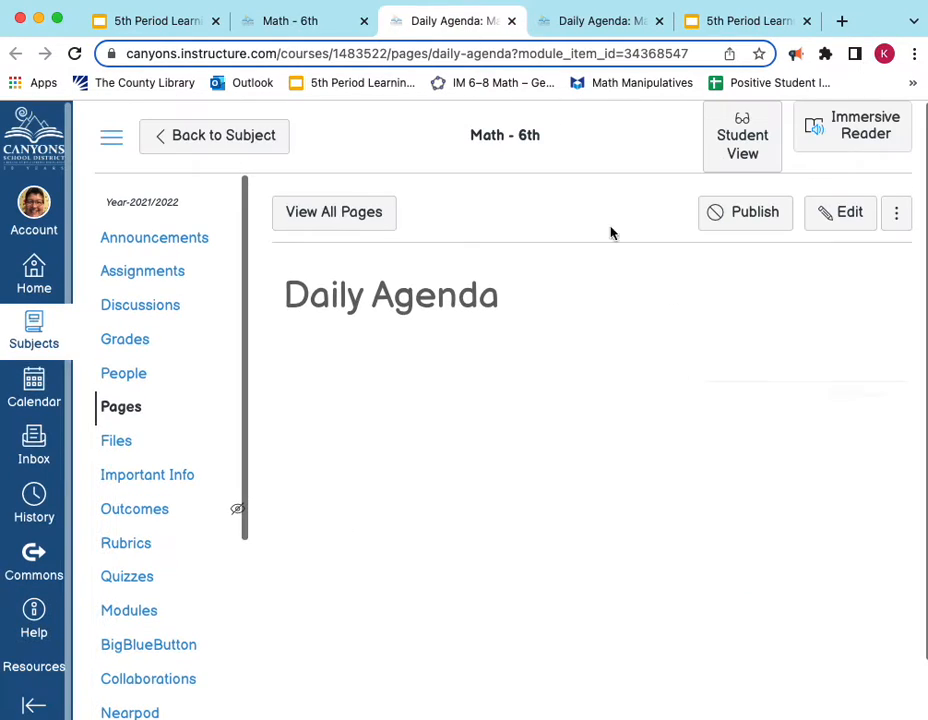
{"action": "left_click", "coordinate": [866, 220]}
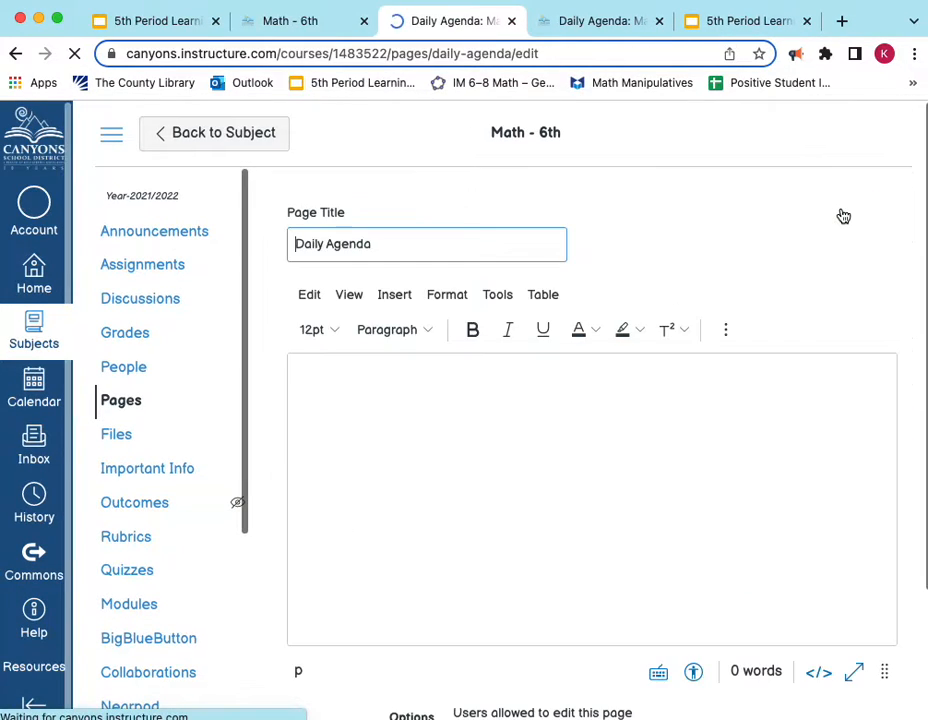
- Embed the slideshow in the Daily Agenda page by submitting the copied iframe embed code
{"action": "left_click", "coordinate": [820, 674]}
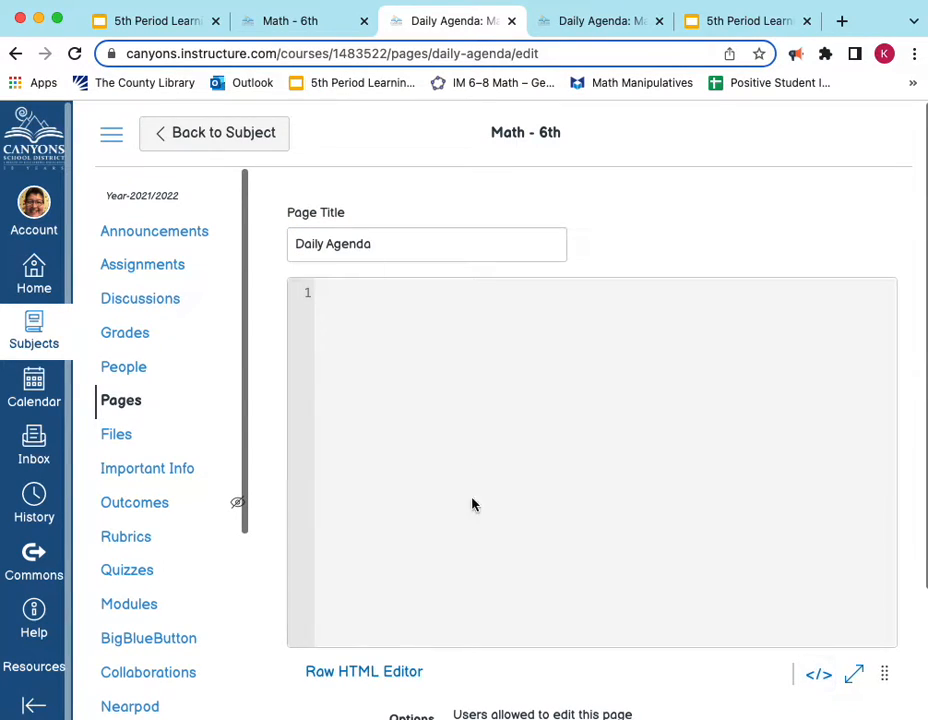
{"action": "left_click", "coordinate": [822, 675]}
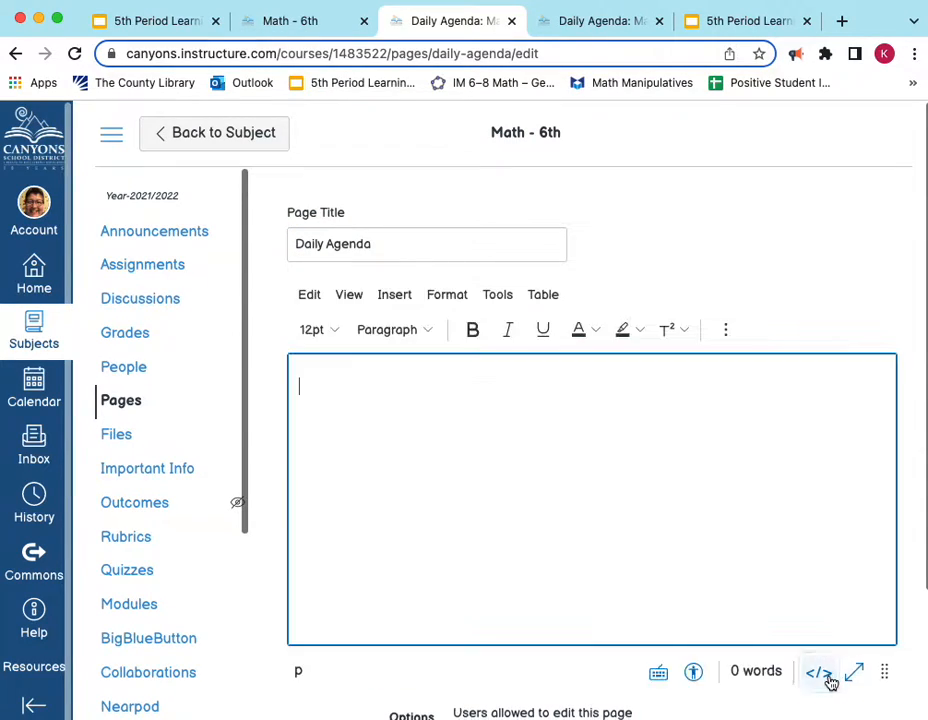
{"action": "left_click", "coordinate": [724, 334]}
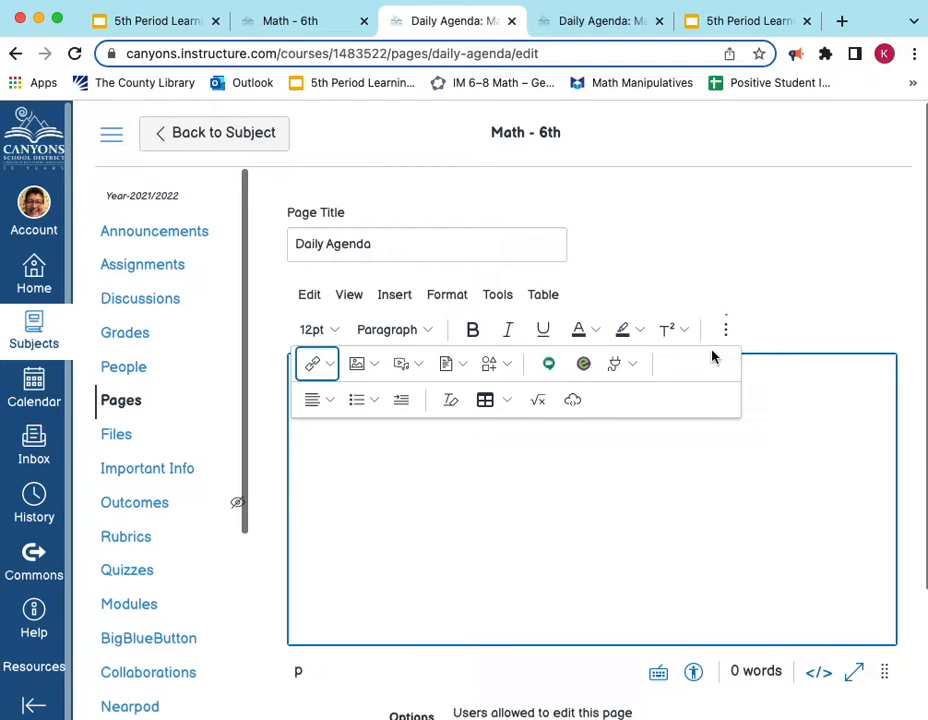
{"action": "left_click", "coordinate": [574, 401]}
{"action": "left_click", "coordinate": [172, 431]}
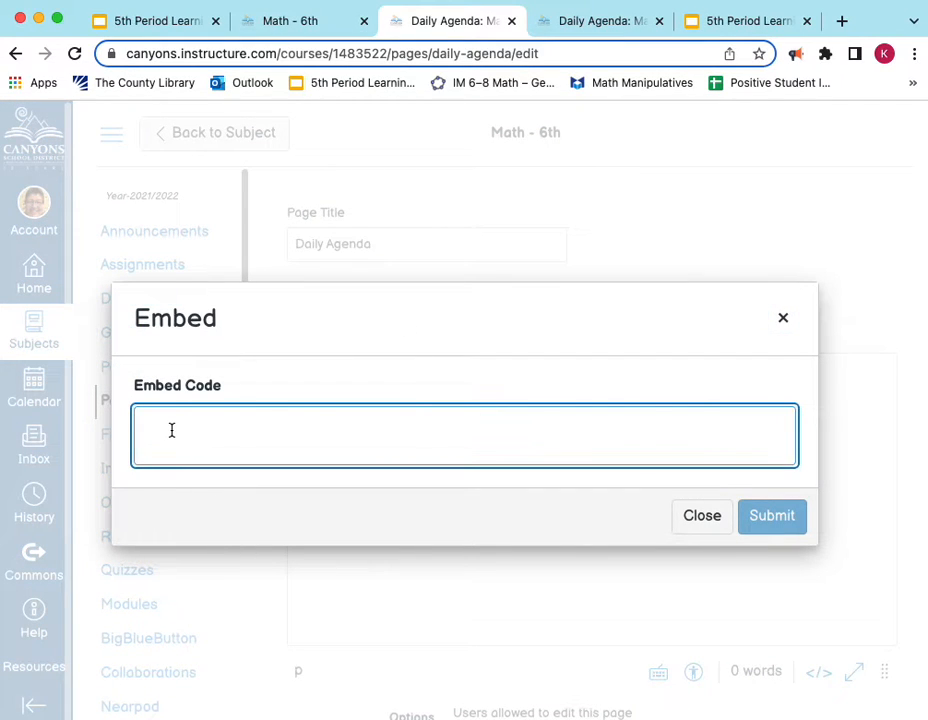
{"action": "type", "text": "<iframe src=\"https://docs.google.com/presentation/d/e/2PACX-1vSbCIemX_3Es-CkbUtiHS-5fbXApEeOGg0yfF6OiLijFSBMUAeFHr0ToYhKG88YijzC0NusGLphDuCY/embed?start=false&loop=false&delayms=3000\" frameborder=\"0\" width=\"960\" height=\"569\" allowfullscreen=\"true\" mozallowfullscreen=\"true\" webkitallowfullscreen=\"true\"></iframe>"}
{"action": "left_click", "coordinate": [785, 549]}
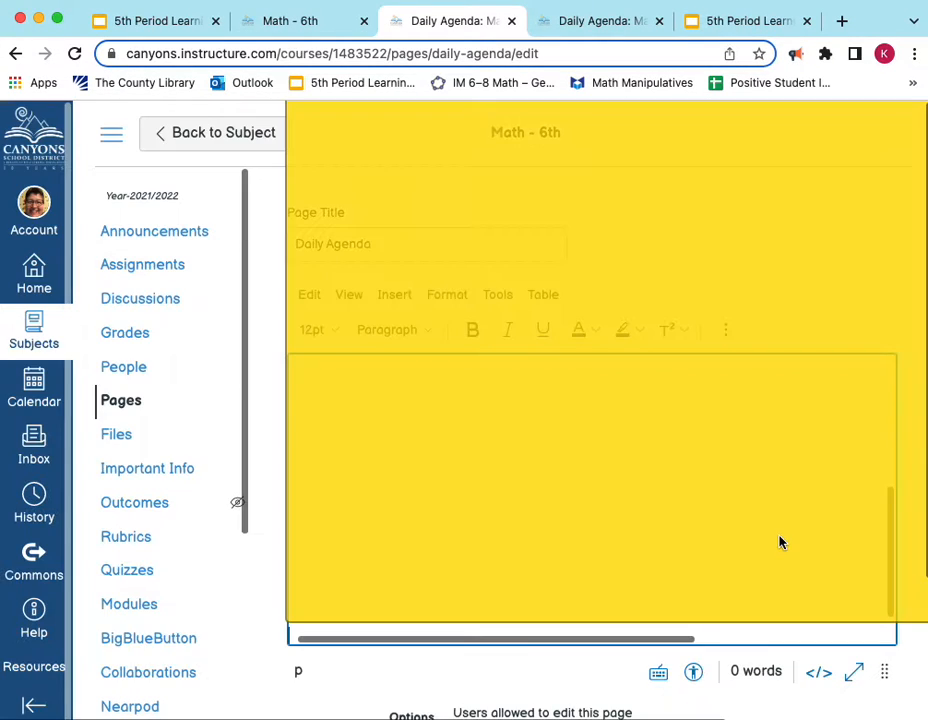
{"action": "scroll", "coordinate": [418, 500], "scroll_direction": "up", "scroll_amount": 5}
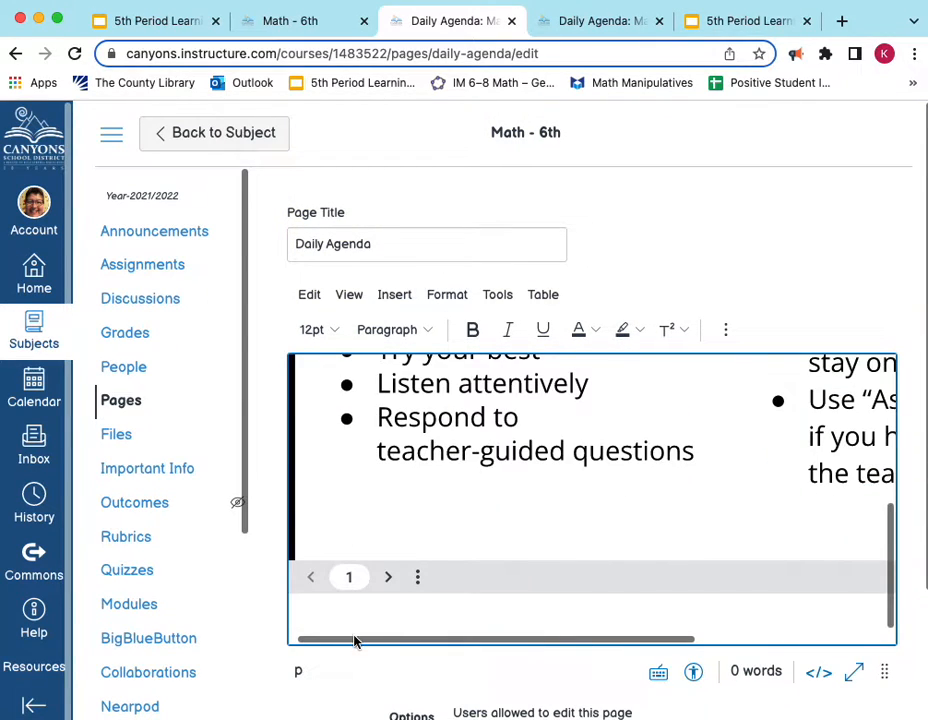
- Look over the embedded slideshow in the Daily Agenda page editor and inspect its raw HTML code
{"action": "scroll", "coordinate": [339, 595], "scroll_direction": "up", "scroll_amount": 5}
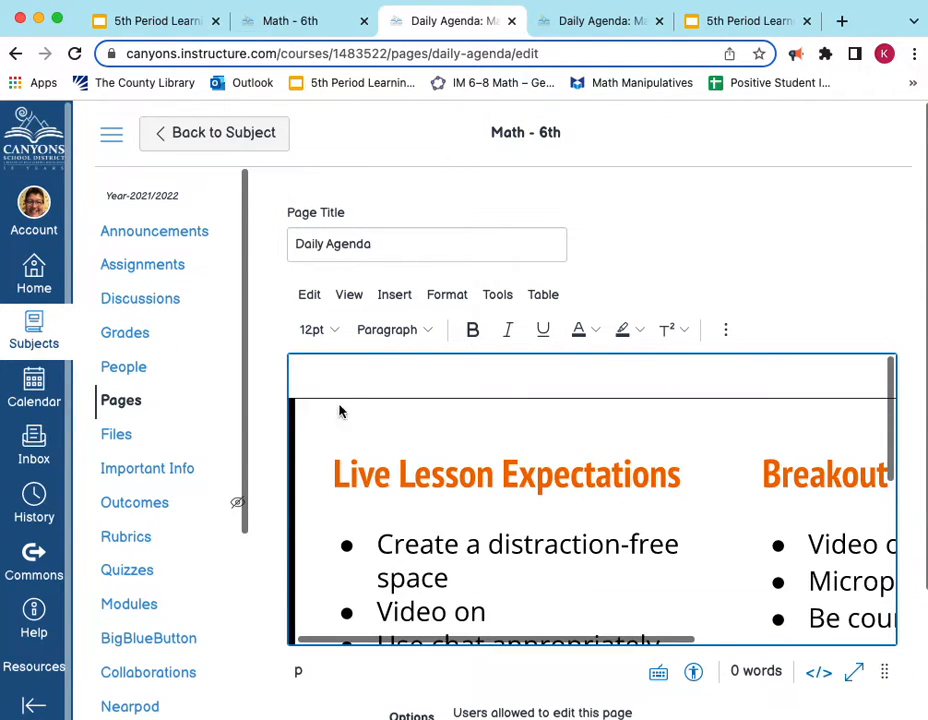
{"action": "scroll", "coordinate": [470, 478], "scroll_direction": "down", "scroll_amount": 5}
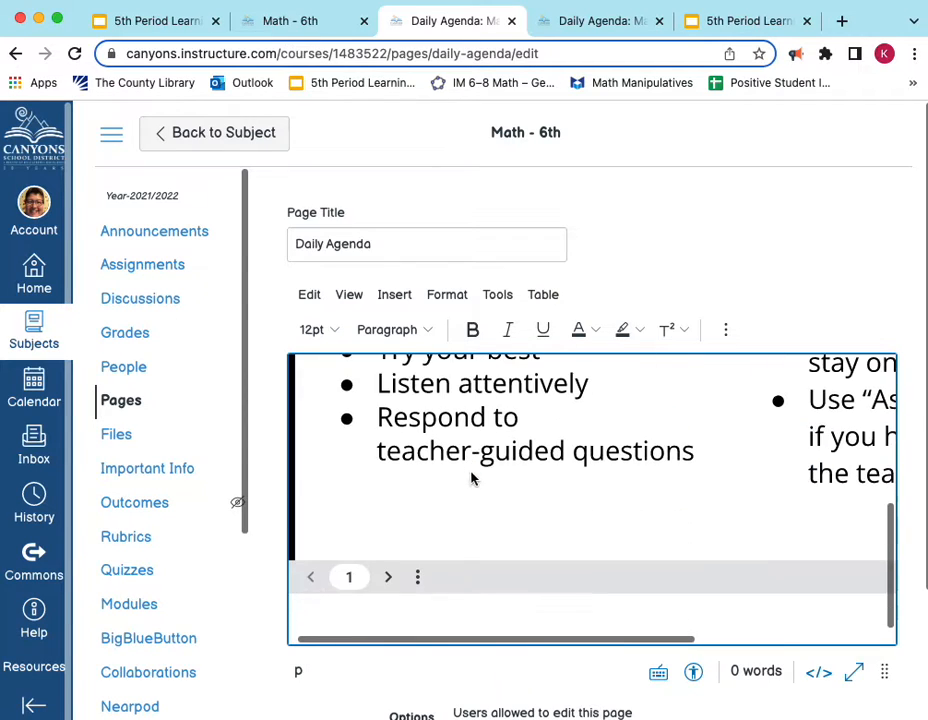
{"action": "left_click", "coordinate": [818, 673]}
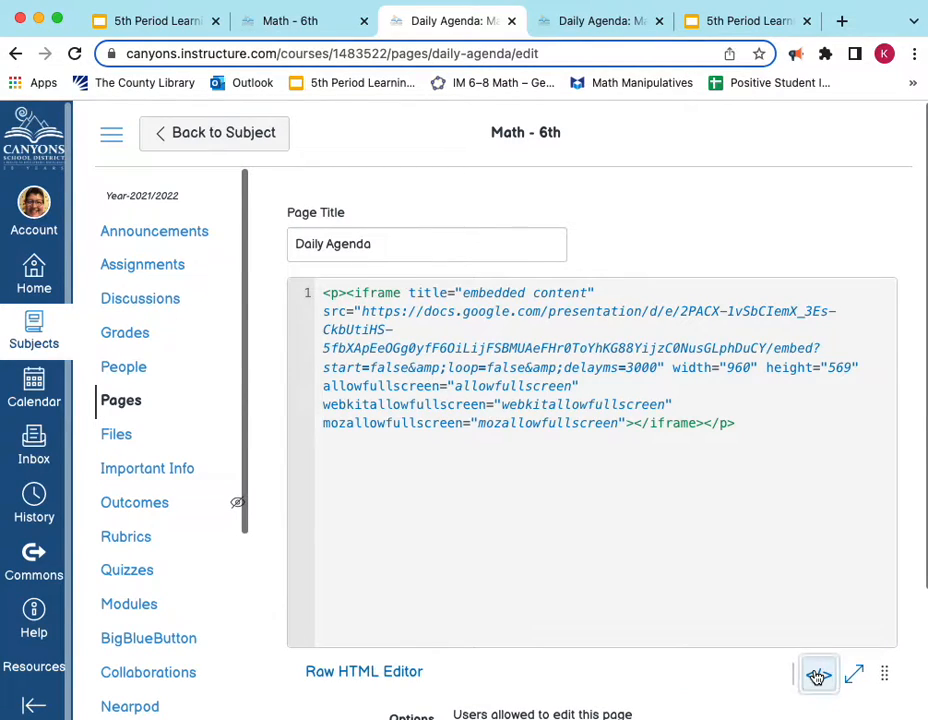
{"action": "left_click", "coordinate": [818, 675]}
- Shrink the browser window to bring the end of the page into reach and save the Daily Agenda page
{"action": "scroll", "coordinate": [497, 408], "scroll_direction": "down", "scroll_amount": 3}
{"action": "scroll", "coordinate": [497, 410], "scroll_direction": "down", "scroll_amount": 3}
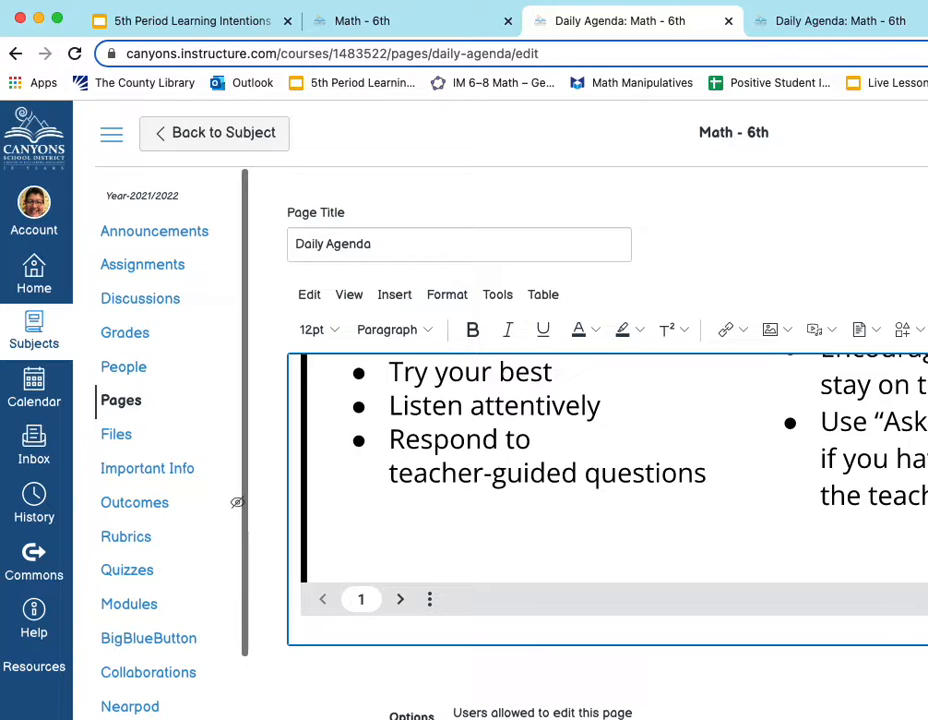
{"action": "left_click_drag", "start_coordinate": [927, 719], "coordinate": [924, 690]}
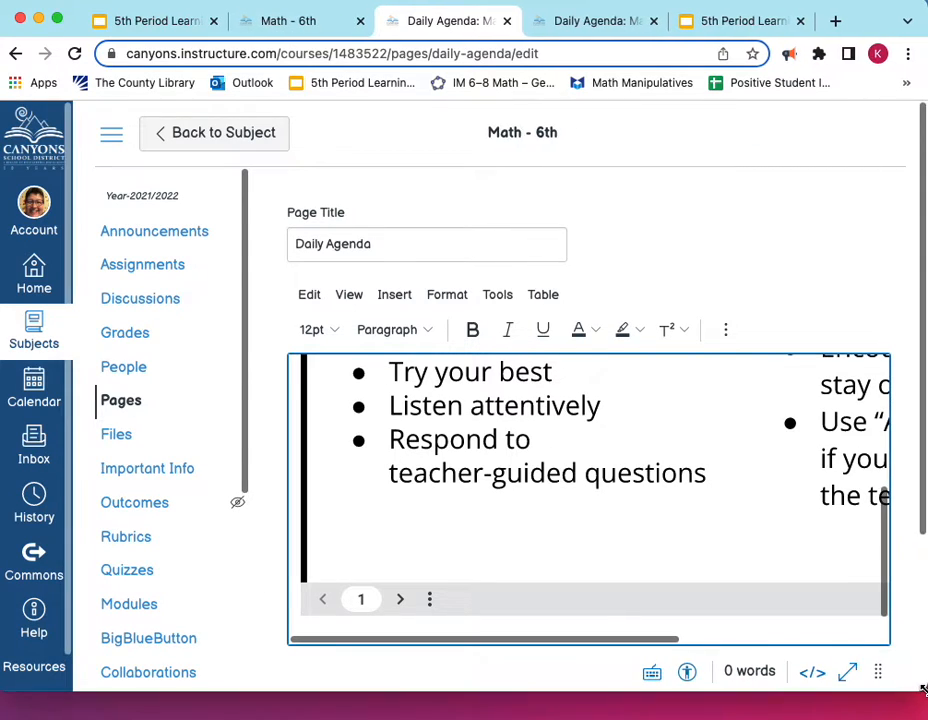
{"action": "scroll", "coordinate": [878, 621], "scroll_direction": "down", "scroll_amount": 5}
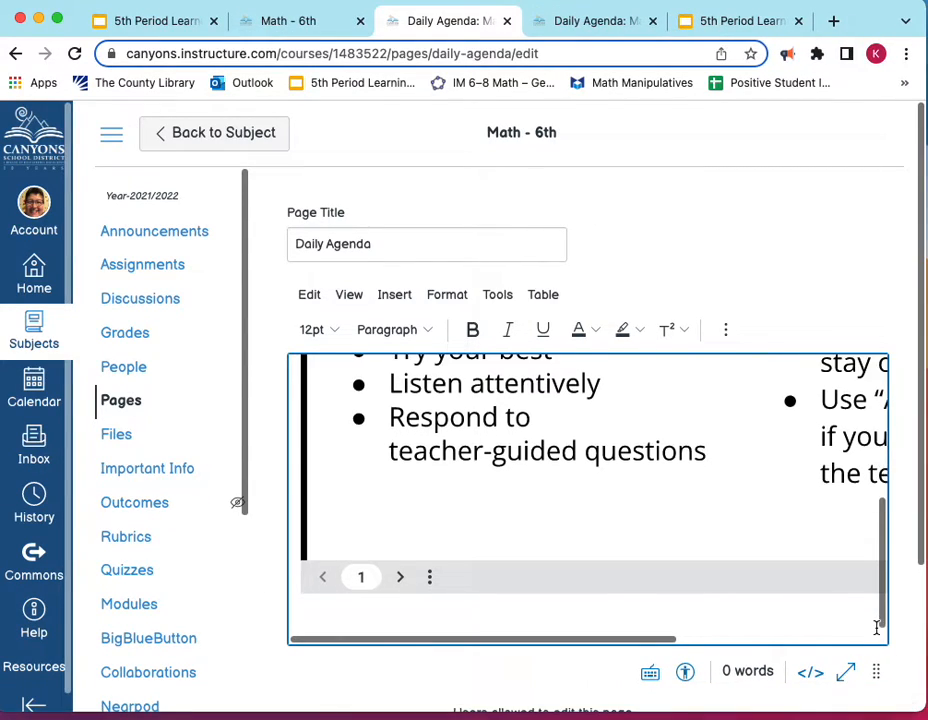
{"action": "left_click", "coordinate": [866, 664]}
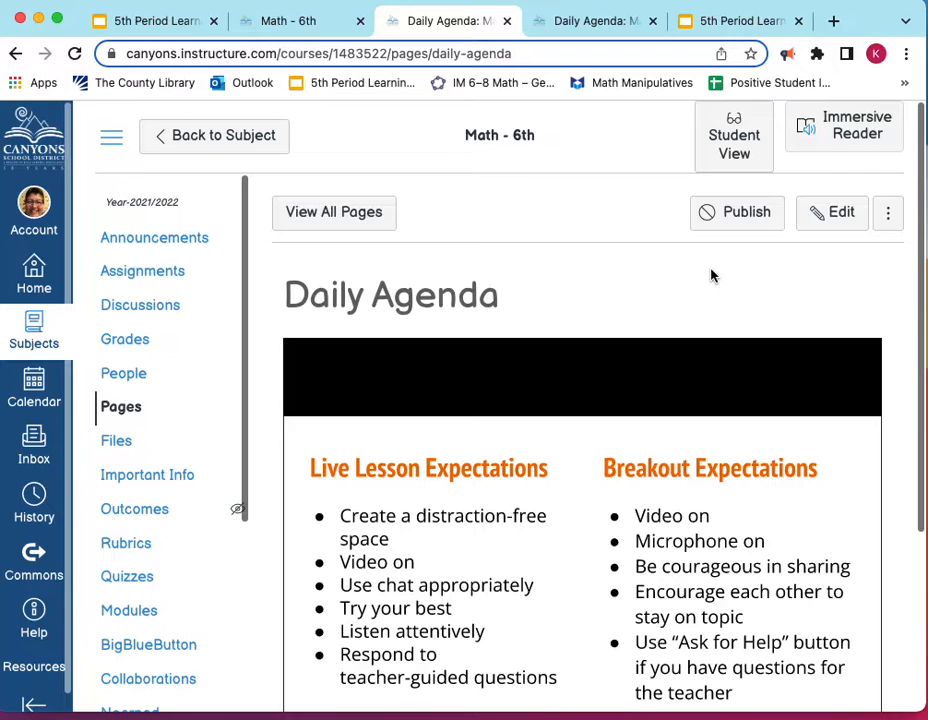
- Advance the embedded slideshow on the saved page to the agenda slide, test the Task 1 link and return to the Daily Agenda page
{"action": "scroll", "coordinate": [659, 338], "scroll_direction": "down", "scroll_amount": 4}
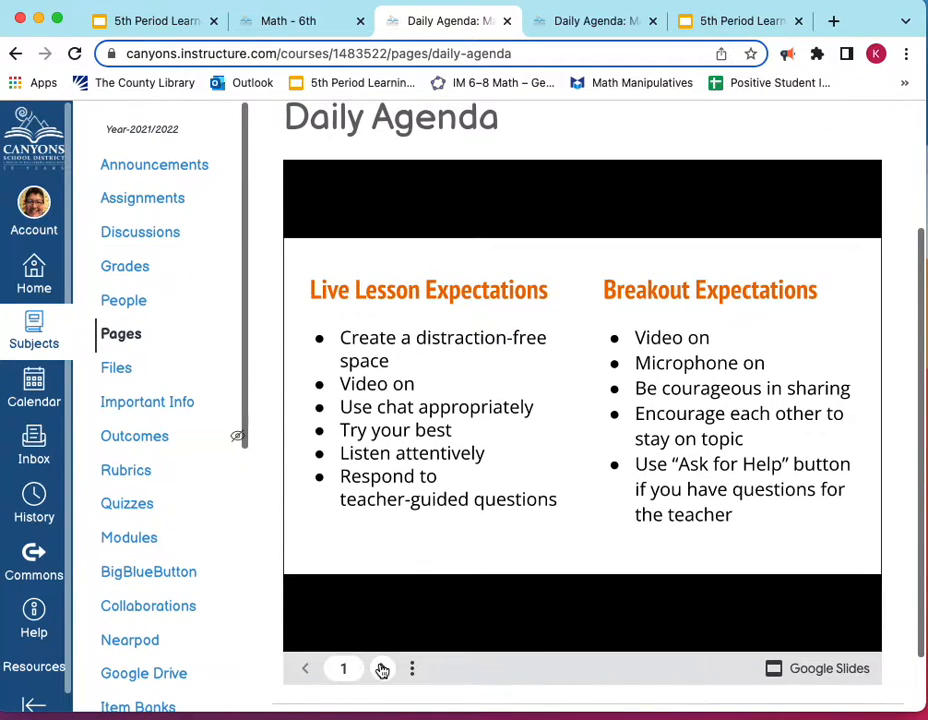
{"action": "left_click", "coordinate": [382, 669]}
{"action": "left_click", "coordinate": [383, 670]}
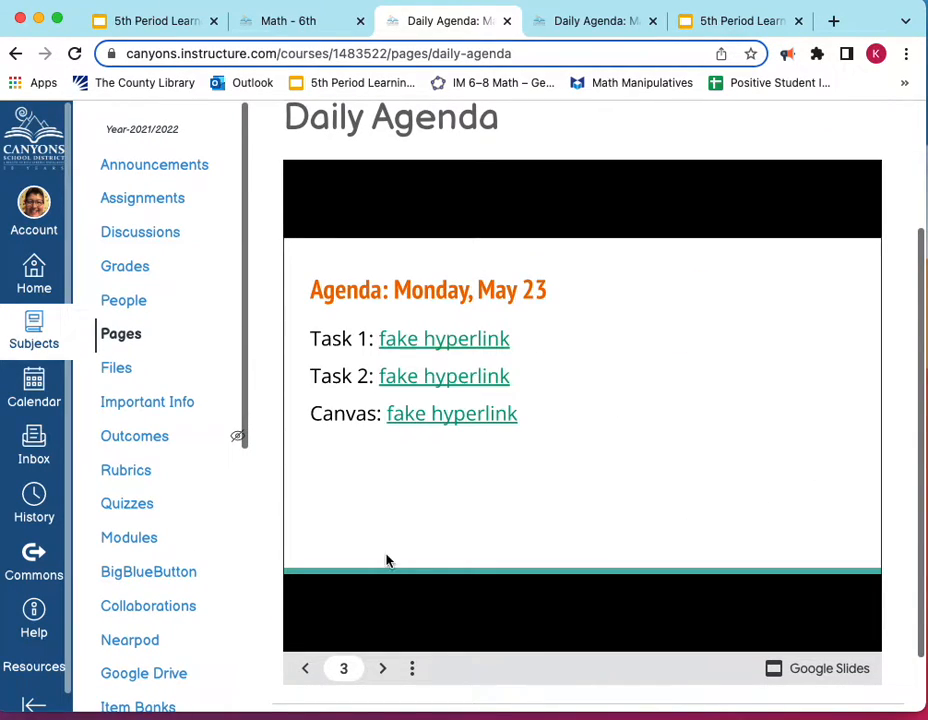
{"action": "left_click", "coordinate": [438, 342]}
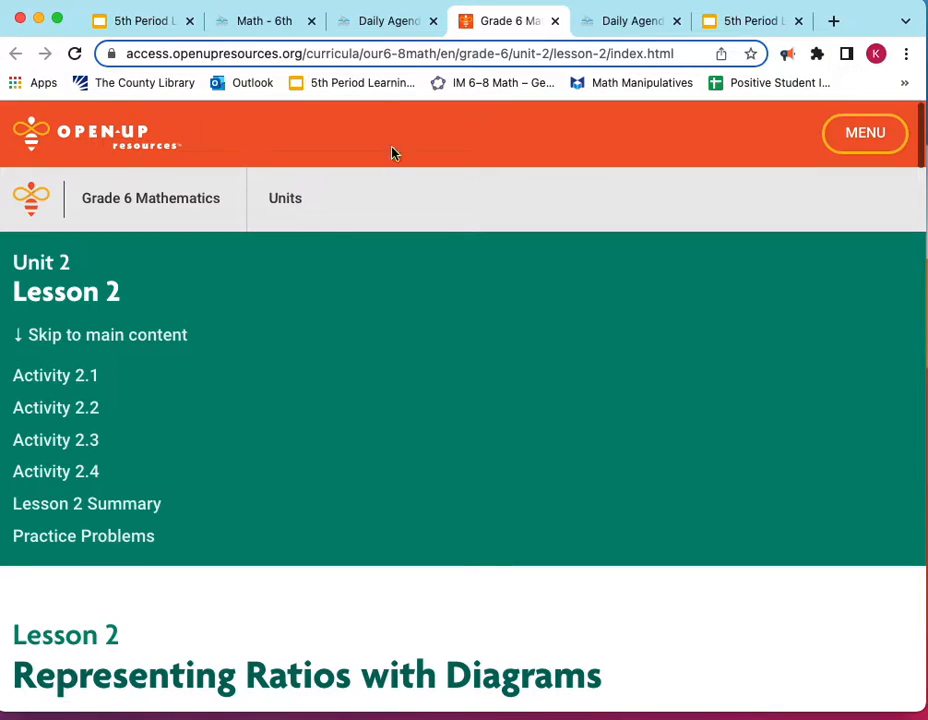
{"action": "left_click", "coordinate": [382, 33]}
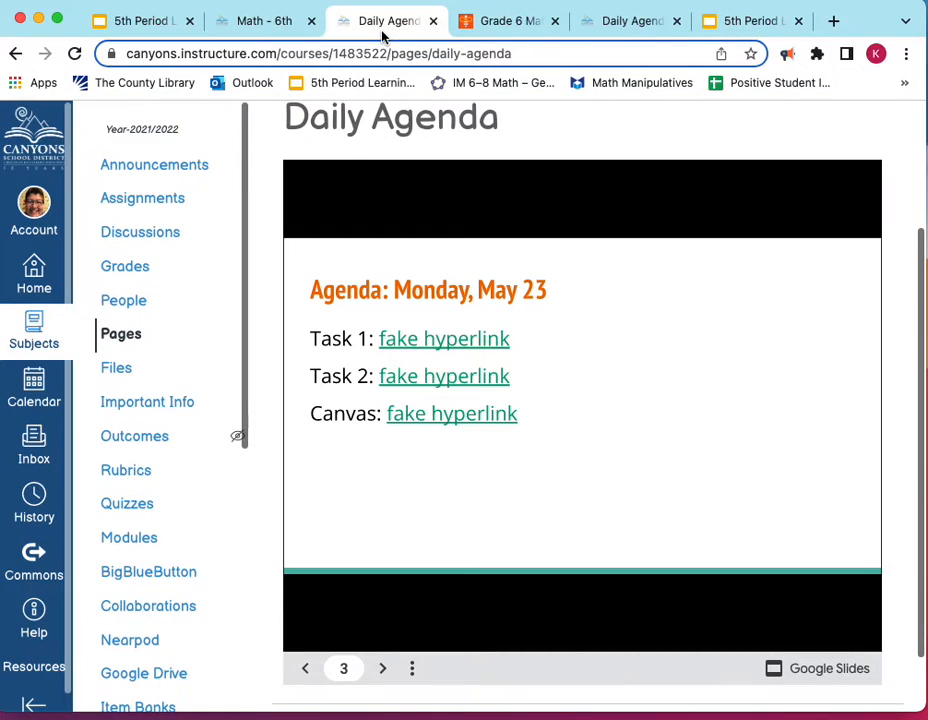
- Close the presentation's publish-to-web settings, select blank slide 4 and view the same slide in the published slideshow
{"action": "left_click", "coordinate": [138, 22]}
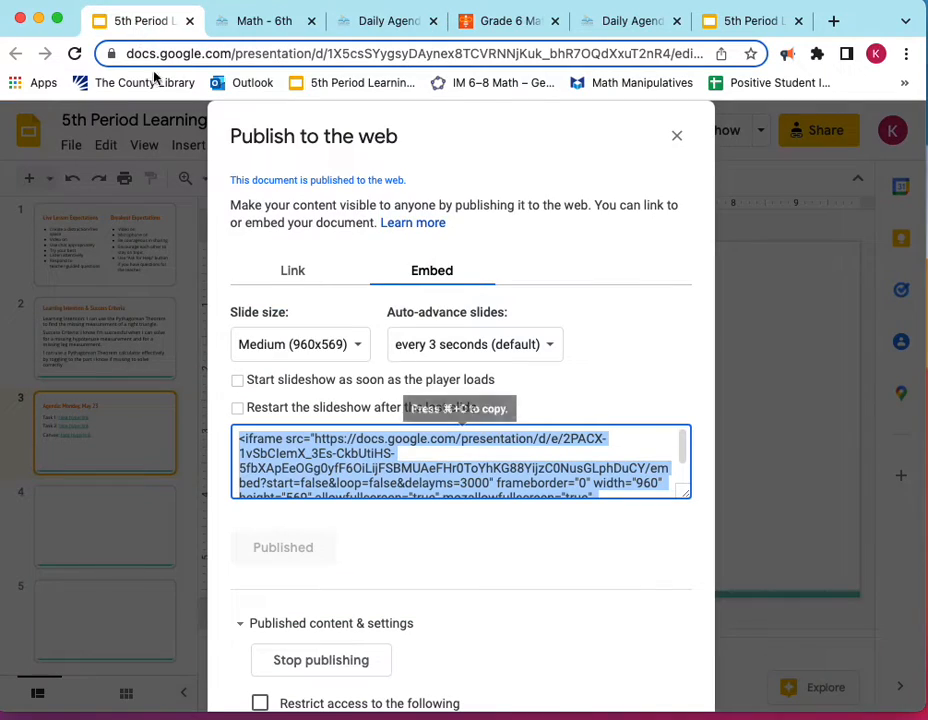
{"action": "left_click", "coordinate": [680, 136]}
{"action": "left_click", "coordinate": [85, 516]}
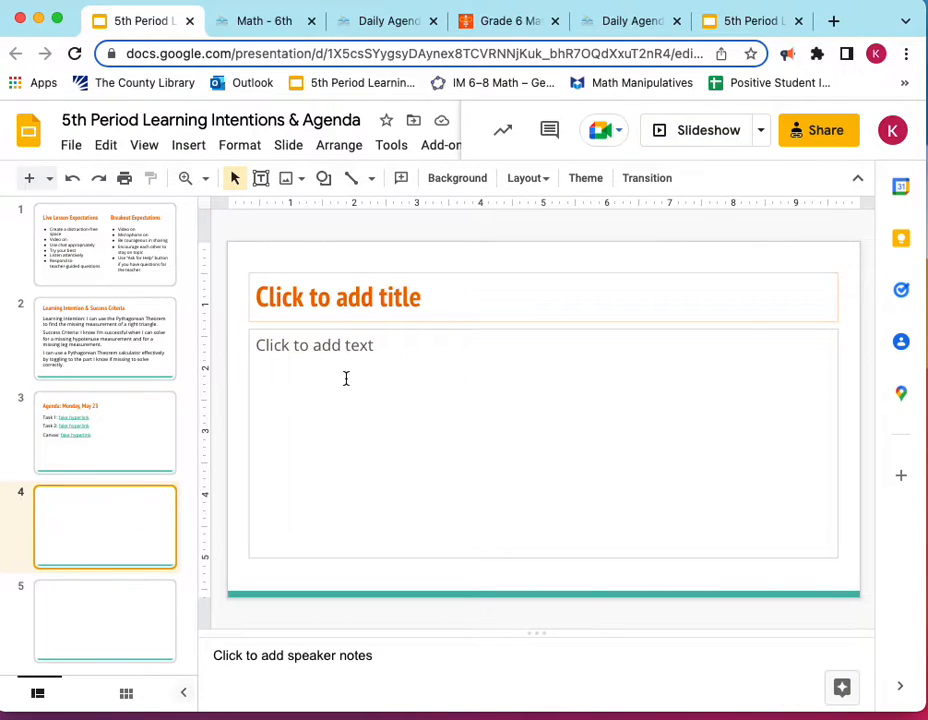
{"action": "left_click", "coordinate": [247, 22]}
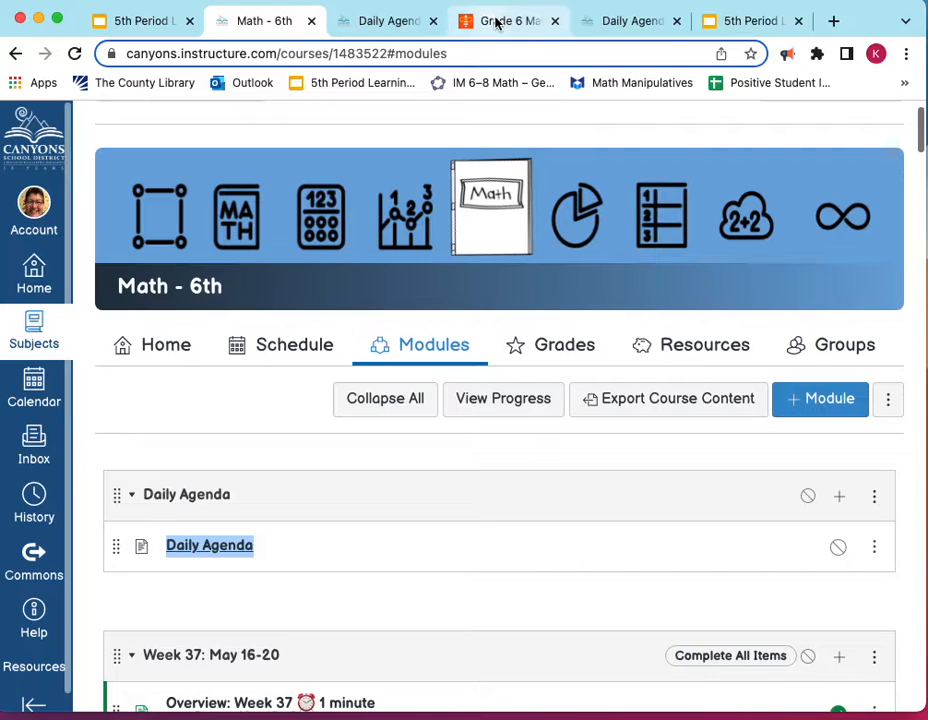
{"action": "left_click", "coordinate": [762, 22]}
{"action": "left_click", "coordinate": [411, 448]}
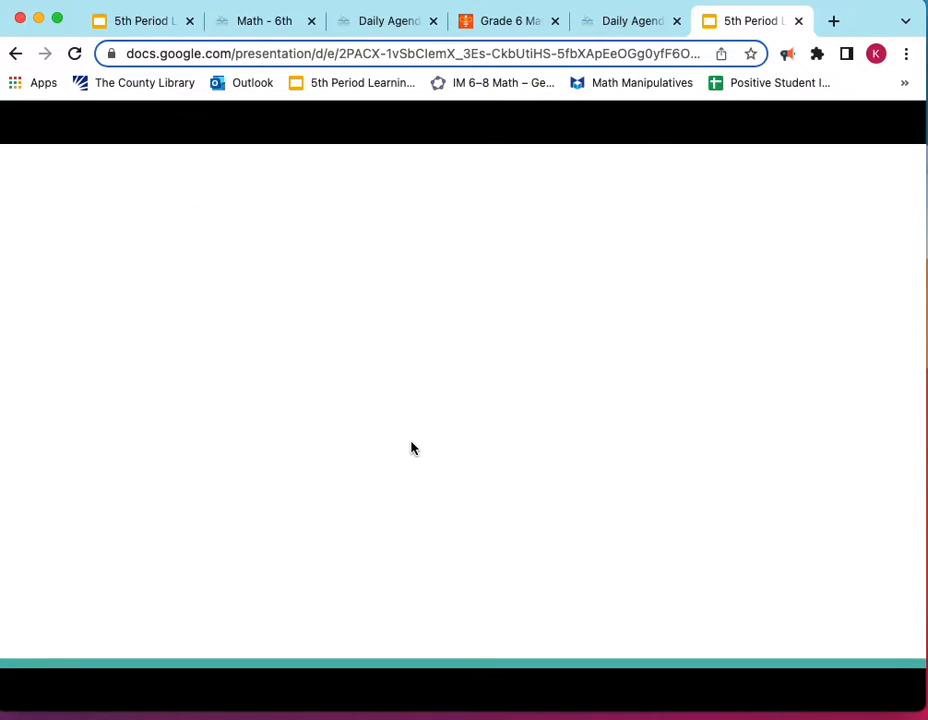
- Add the body text "as;ldjf;laksjdfl;kajsdl;kfjal;ksdjf" to slide 4 of the presentation and reload the published slideshow
{"action": "left_click", "coordinate": [112, 22]}
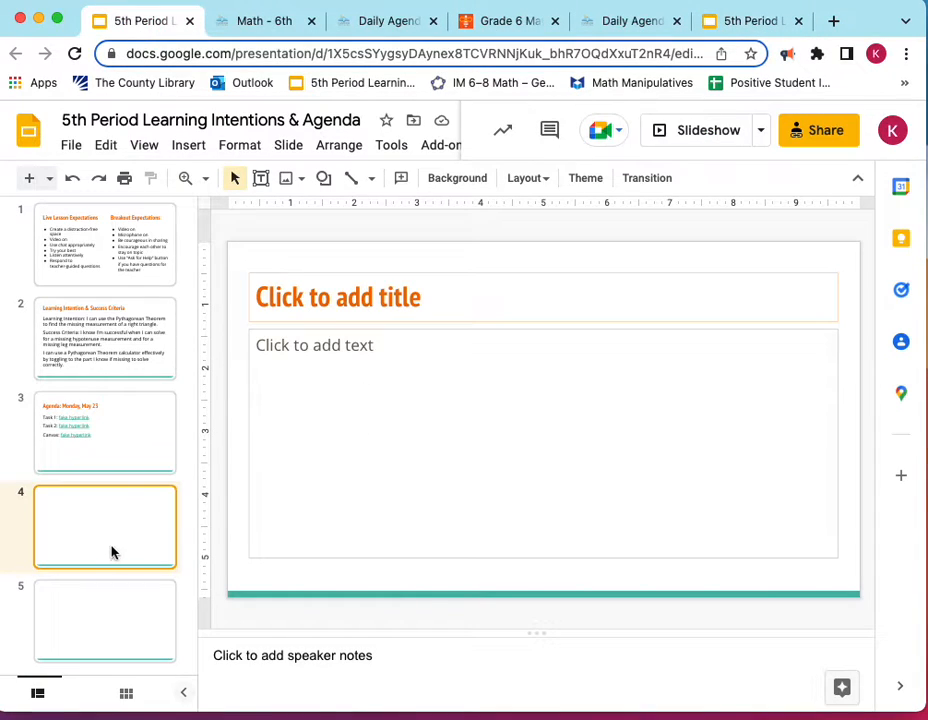
{"action": "left_click", "coordinate": [321, 375]}
{"action": "type", "text": "as;ldjf;laksjdfl;kajsdl;kfjal;ksdjf"}
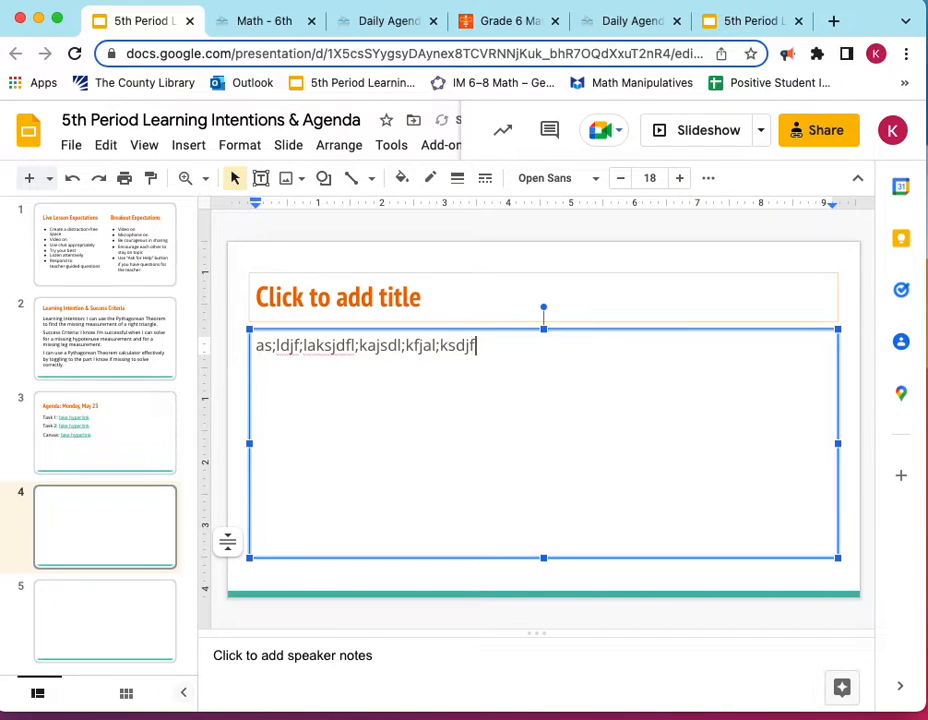
{"action": "left_click", "coordinate": [757, 18]}
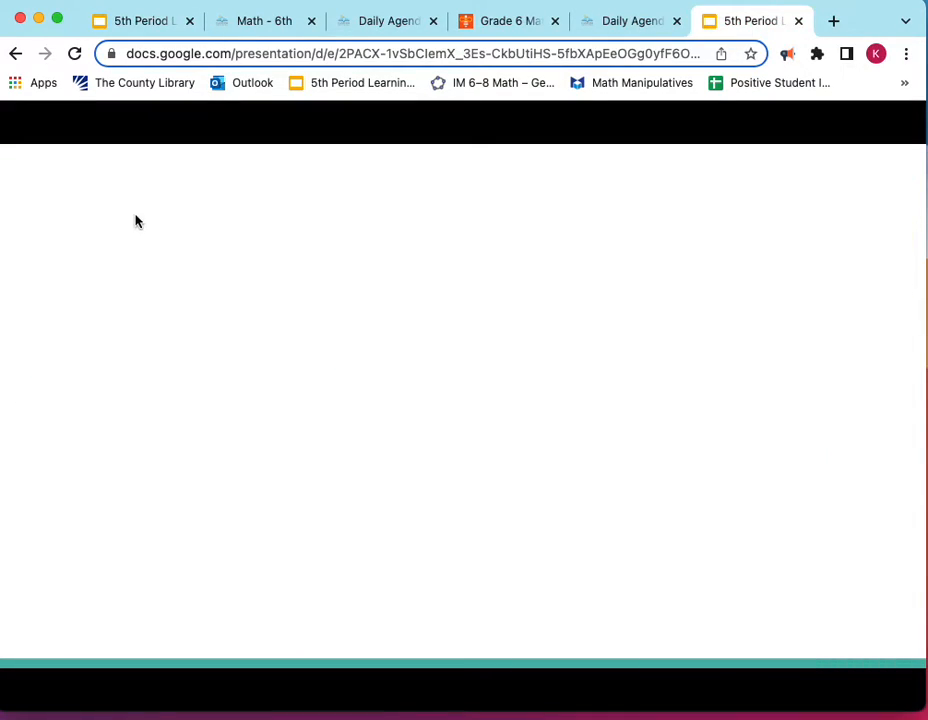
{"action": "left_click", "coordinate": [76, 55]}
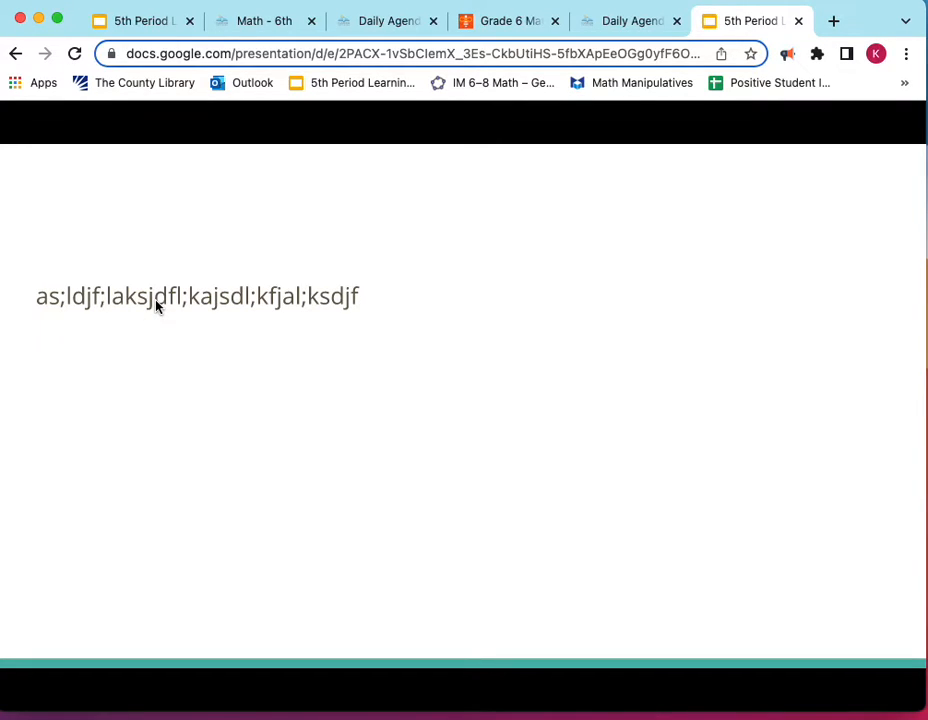
- Reload the Canvas Daily Agenda page and advance its embedded slideshow to slide 4 to check the added text
{"action": "left_click", "coordinate": [277, 19]}
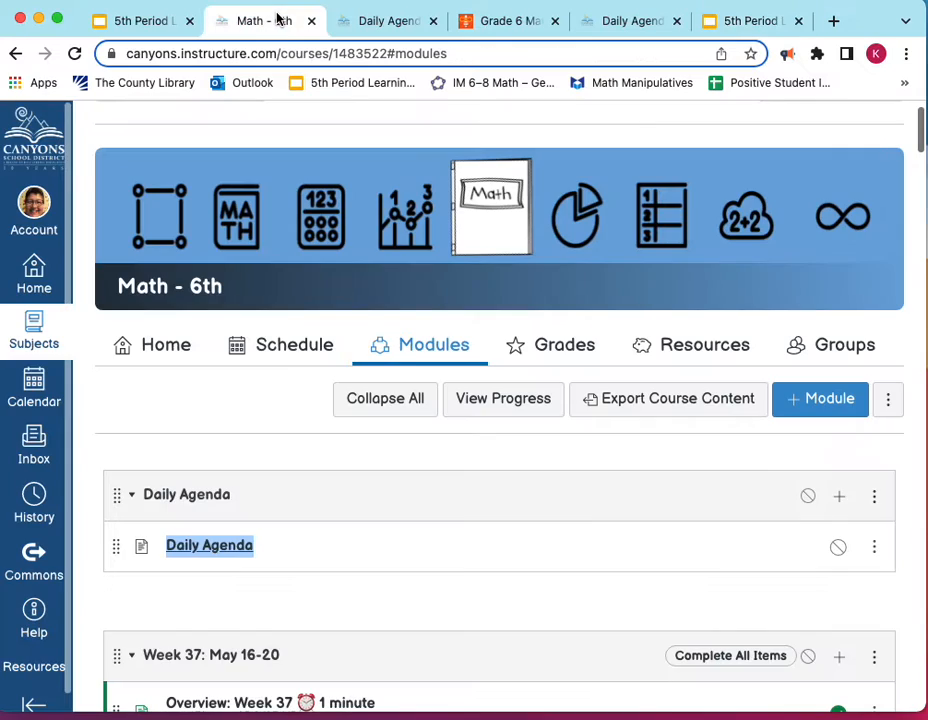
{"action": "left_click", "coordinate": [378, 24]}
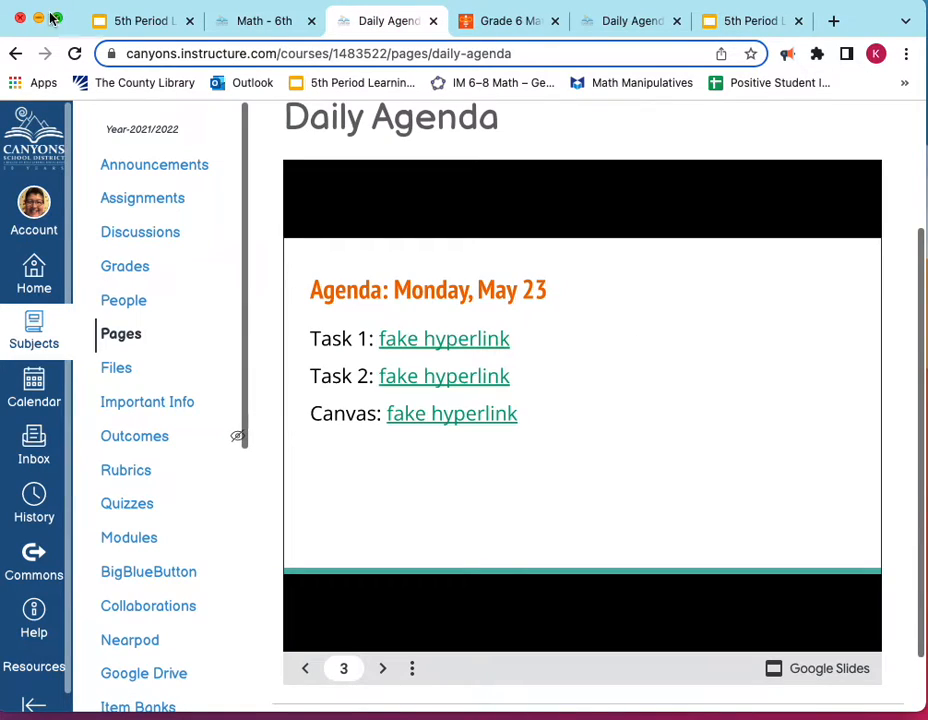
{"action": "left_click", "coordinate": [382, 668]}
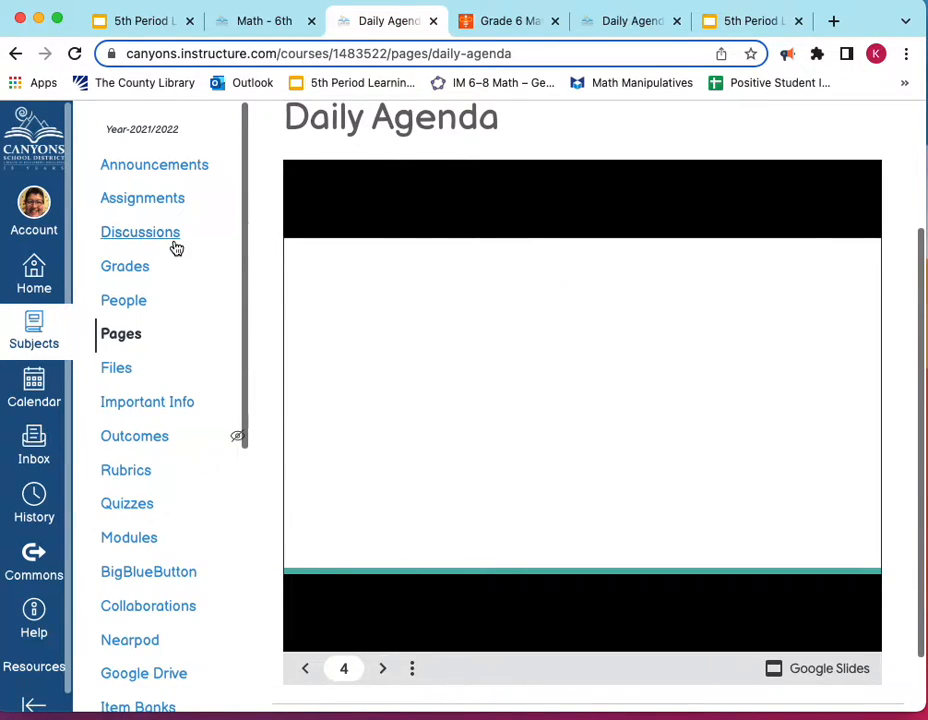
{"action": "left_click", "coordinate": [76, 54]}
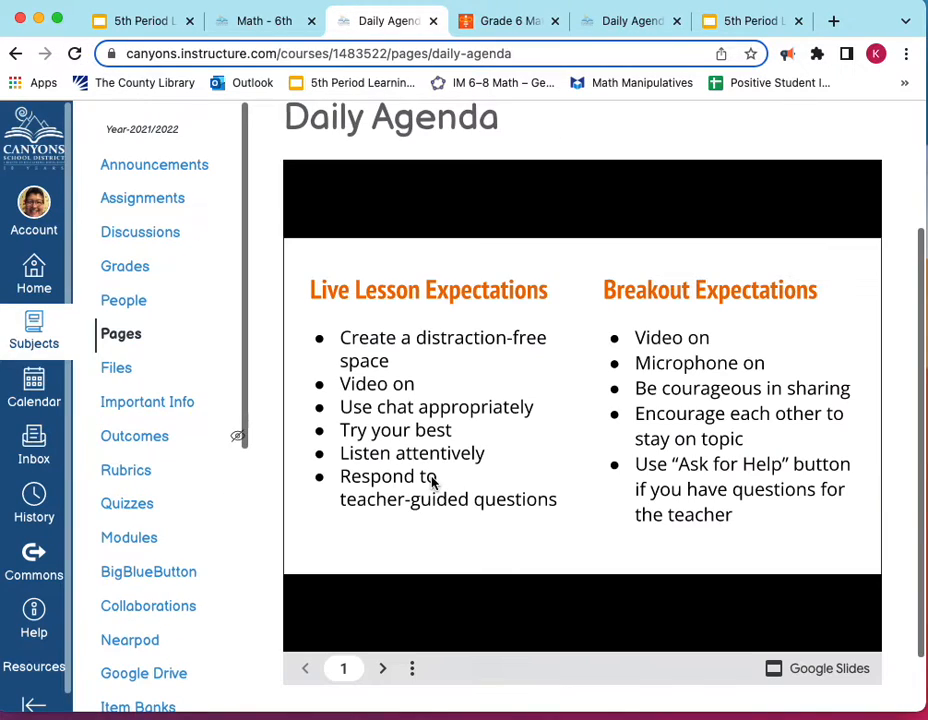
{"action": "left_click", "coordinate": [385, 670]}
{"action": "left_click", "coordinate": [385, 670]}
{"action": "left_click", "coordinate": [385, 670]}
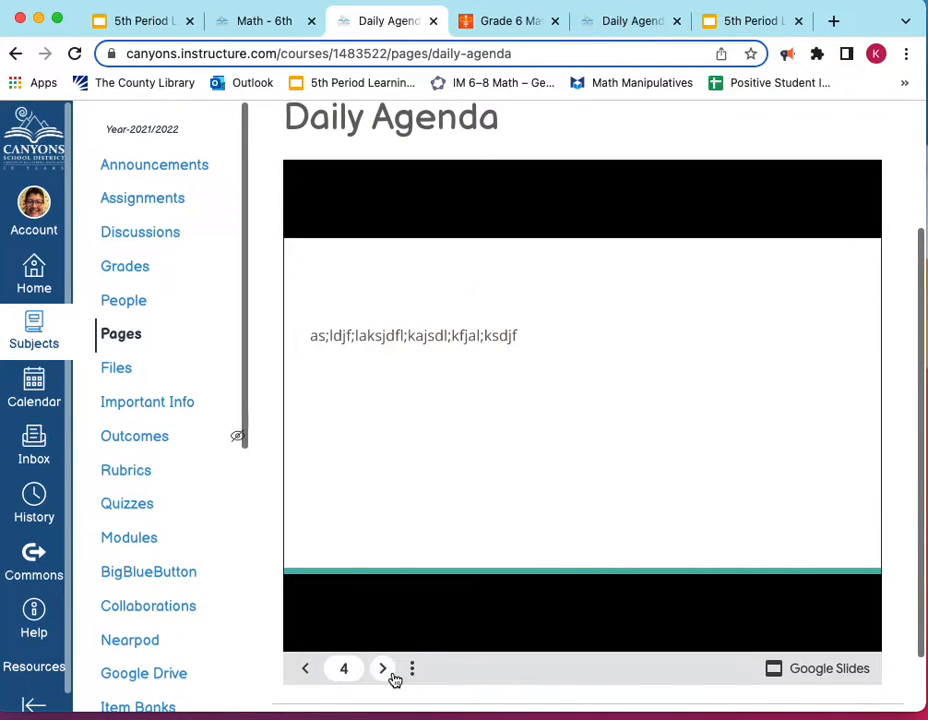